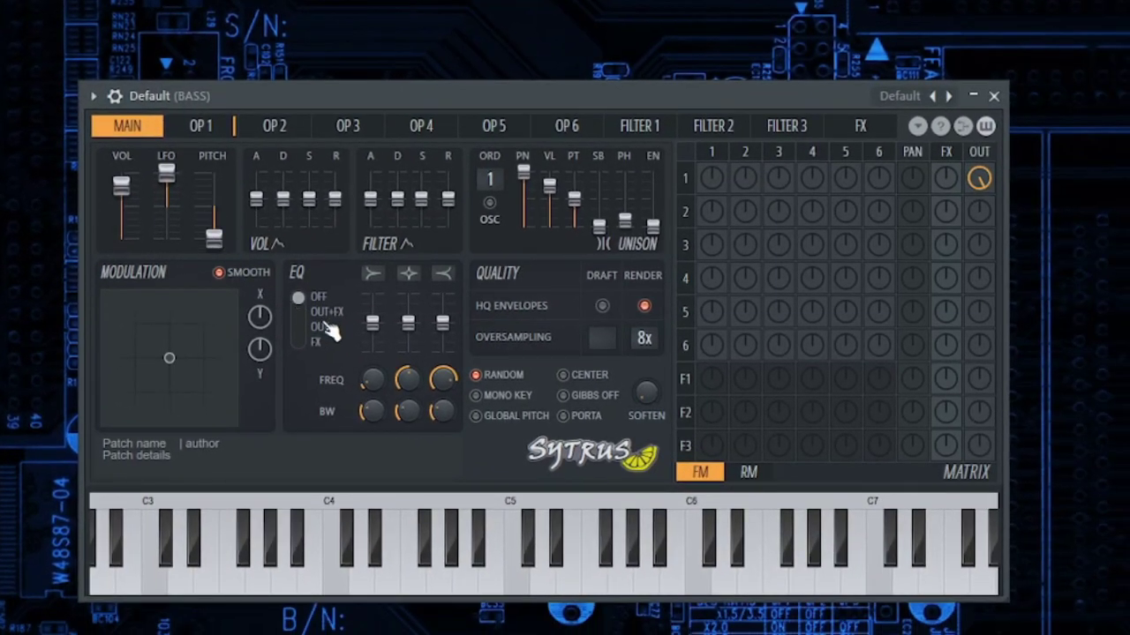
Set the MAIN page EQ switch to OUT+FX and go to operator 1.
click(326, 316)
click(219, 129)
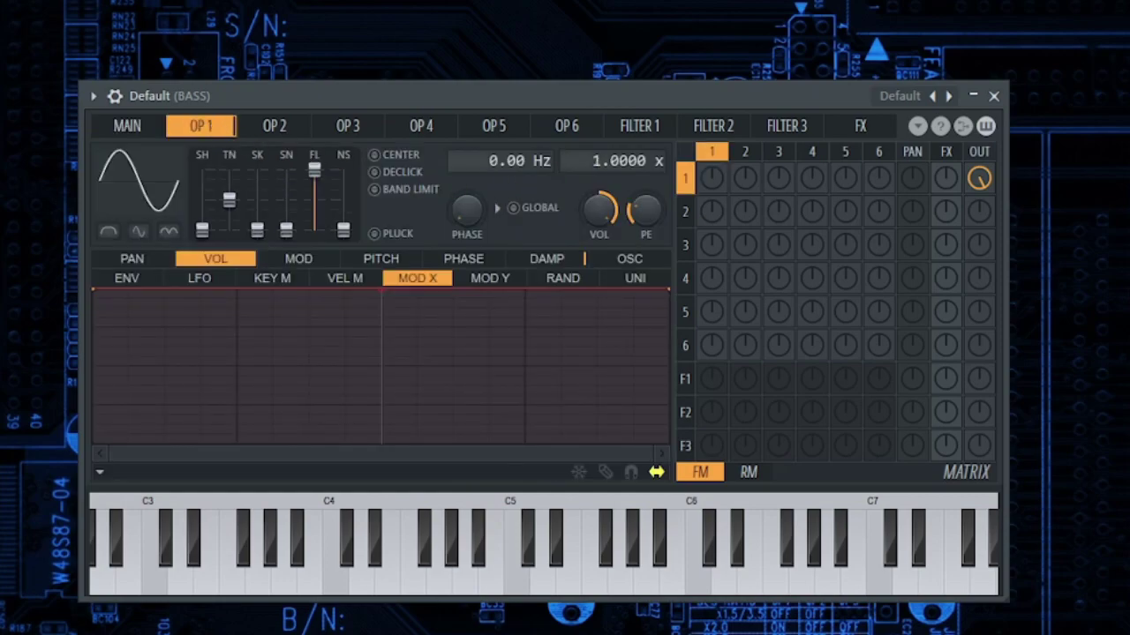
Reshape operator 1's volume envelope: instant attack, full-level sustain, abrupt release, synced to tempo.
click(150, 280)
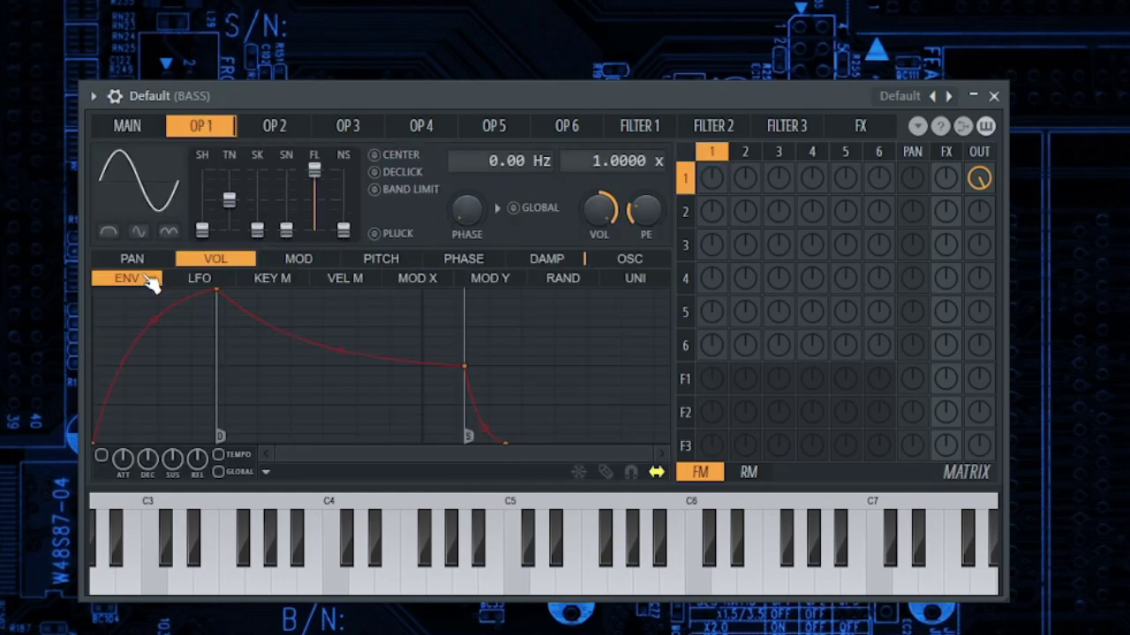
drag(225, 297, 96, 292)
drag(353, 371, 422, 291)
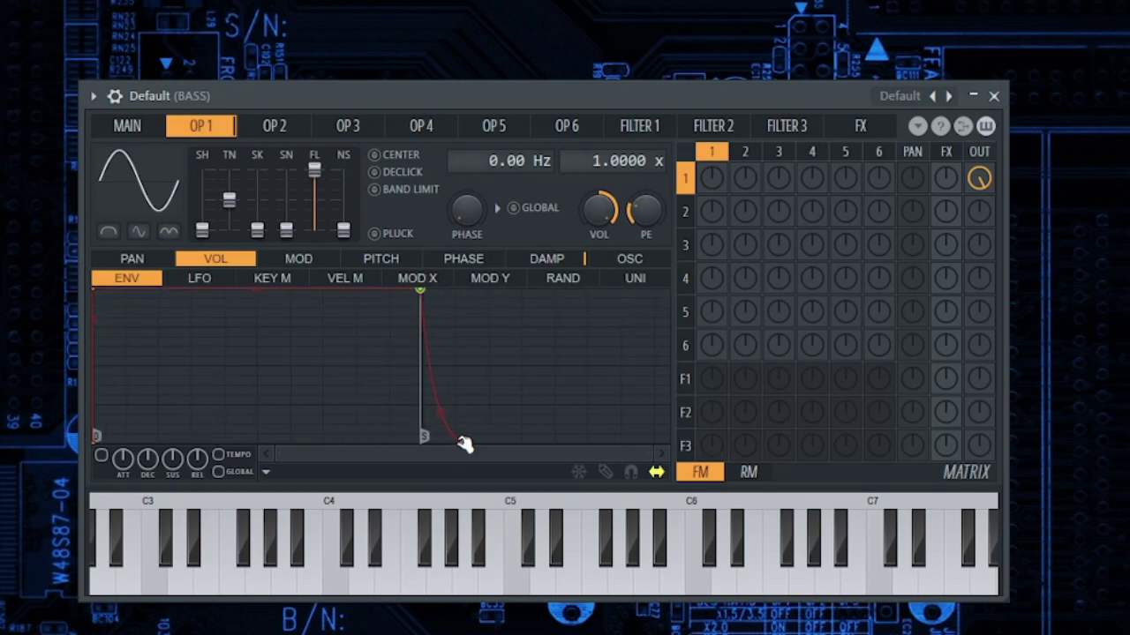
drag(459, 441, 420, 439)
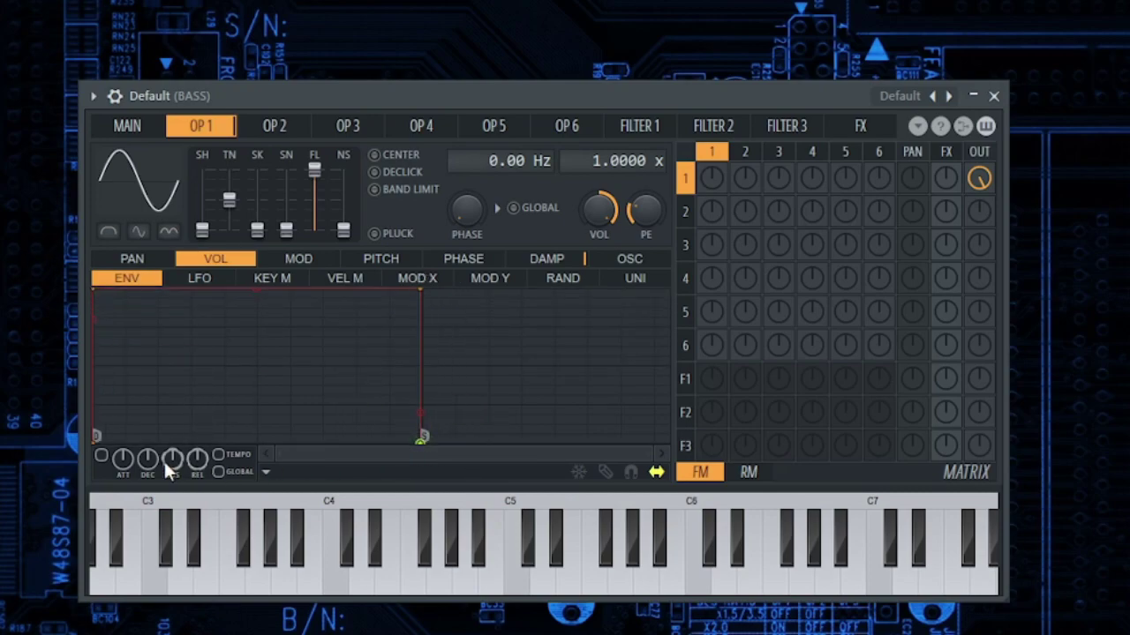
click(225, 455)
click(298, 260)
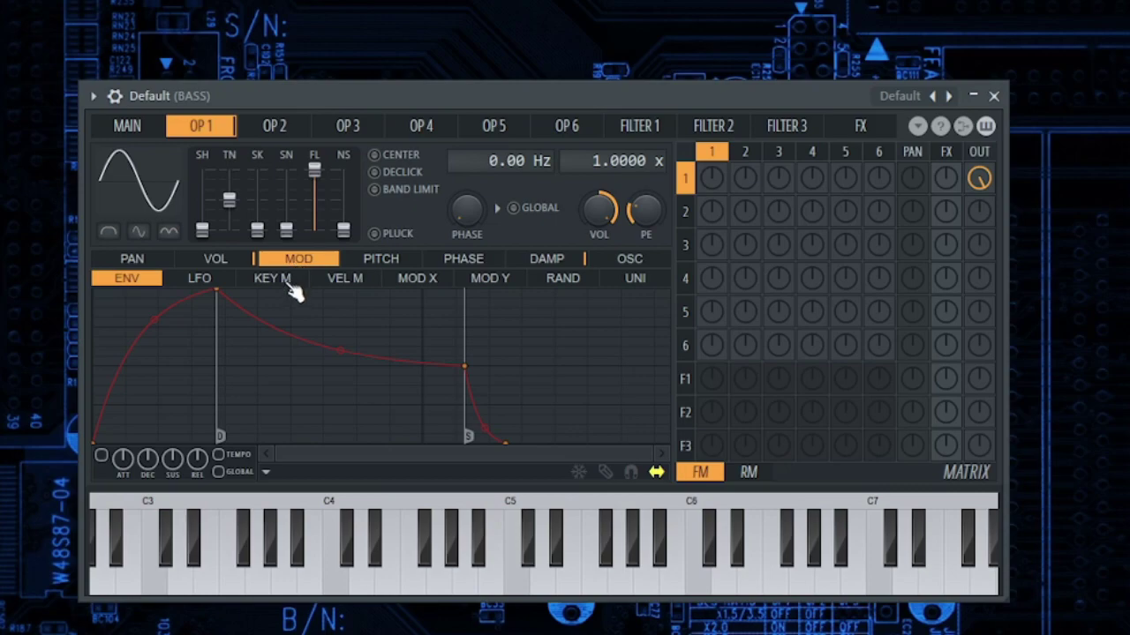
Draw operator 1's MOD key-mapping curve flat on the left, sloping down to the bottom right.
click(290, 282)
mouse_move(100, 293)
mouse_down()
mouse_move(100, 406)
mouse_move(95, 369)
mouse_up()
mouse_move(385, 365)
mouse_down()
mouse_move(373, 368)
mouse_move(432, 370)
mouse_up()
click(471, 392)
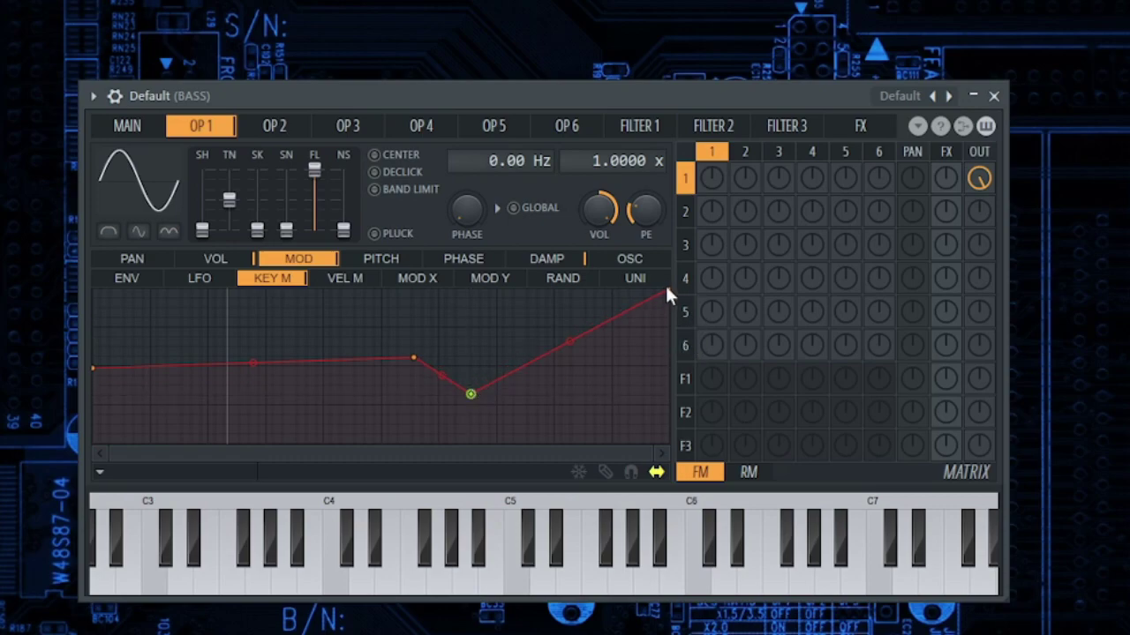
drag(671, 293, 668, 442)
drag(470, 394, 439, 407)
drag(417, 359, 384, 367)
drag(444, 407, 442, 408)
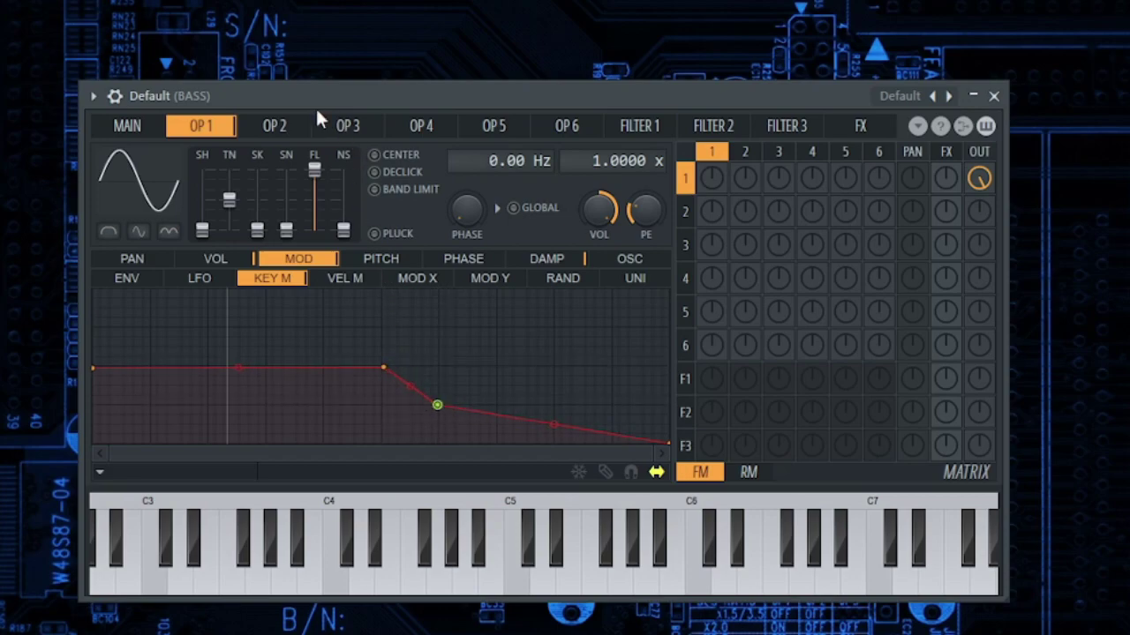
click(294, 123)
Make operator 2 a triangle with negative pitch envelope; give its volume envelope zero attack and quick decay.
drag(202, 228, 202, 217)
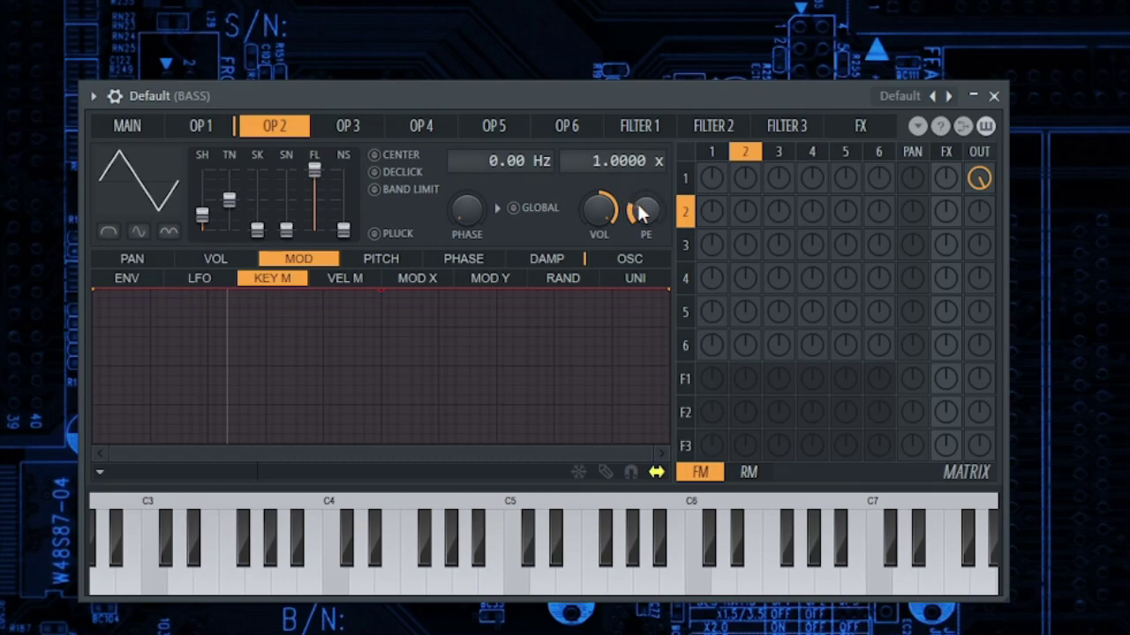
drag(636, 202, 636, 221)
click(216, 259)
click(152, 278)
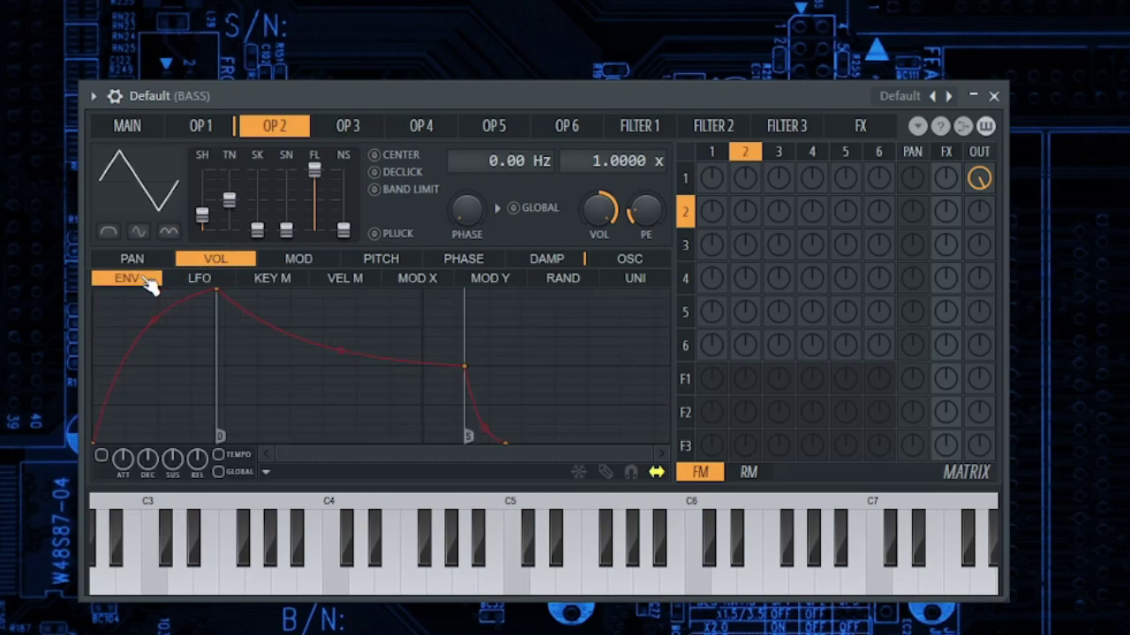
drag(223, 294, 94, 300)
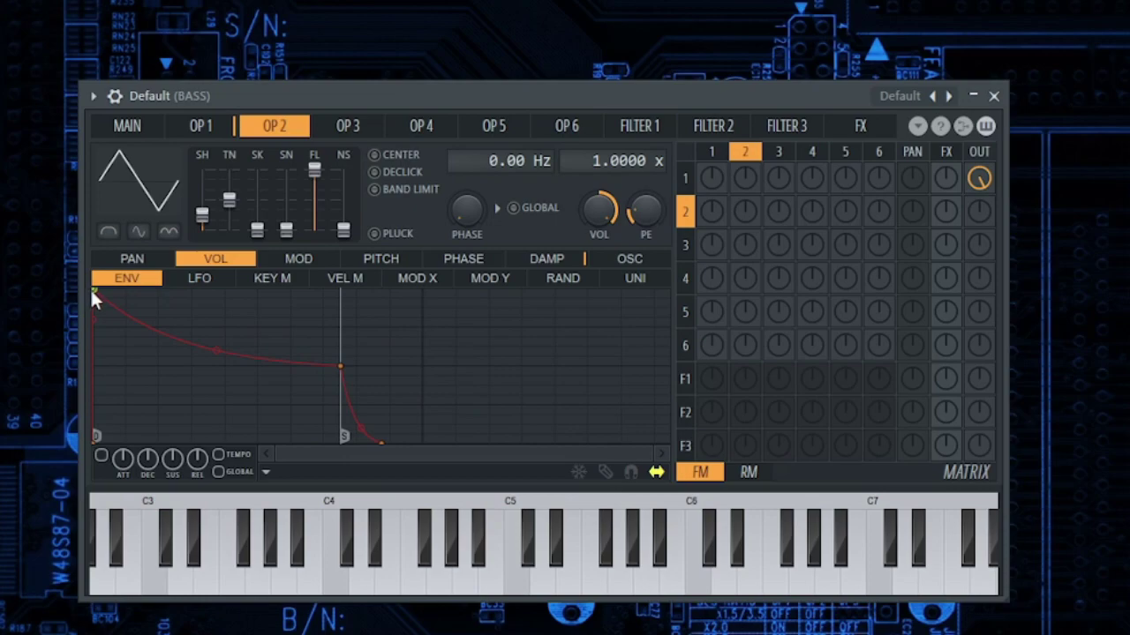
drag(125, 377, 114, 363)
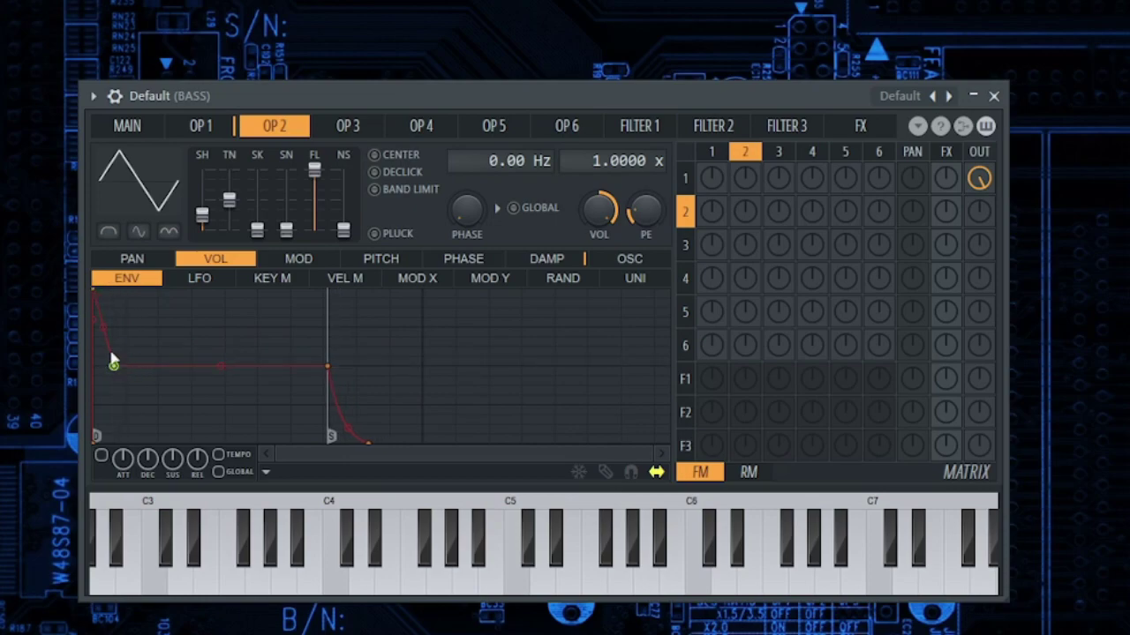
Replace the sustain point with a raised end point set as loop start, lengthening the flat sustain.
right_click(335, 370)
click(360, 389)
drag(371, 443, 428, 370)
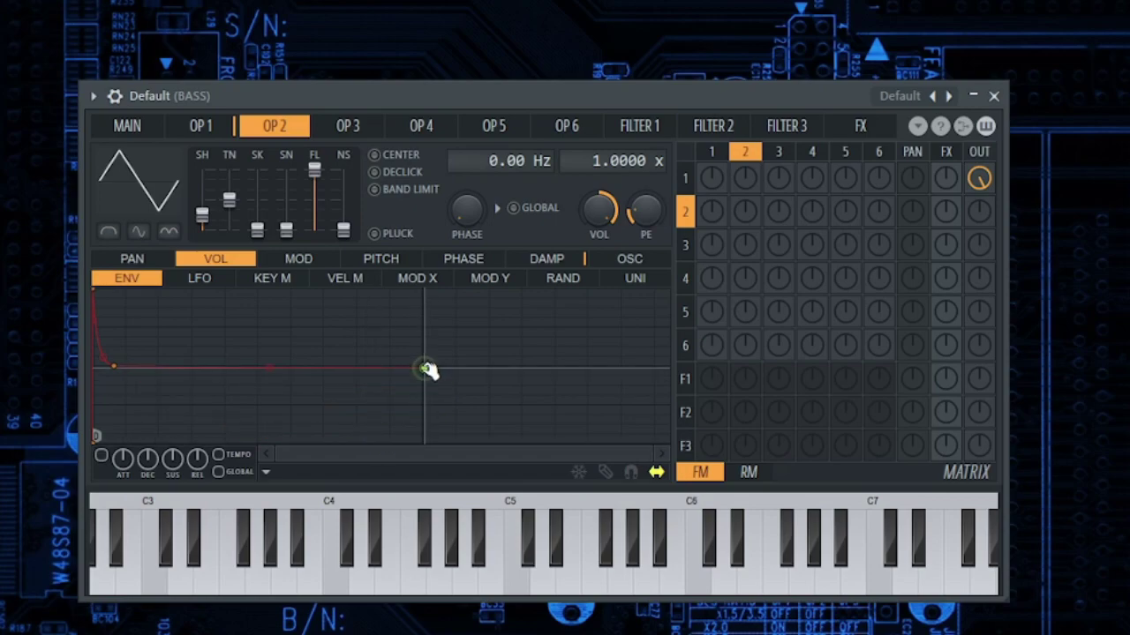
right_click(423, 367)
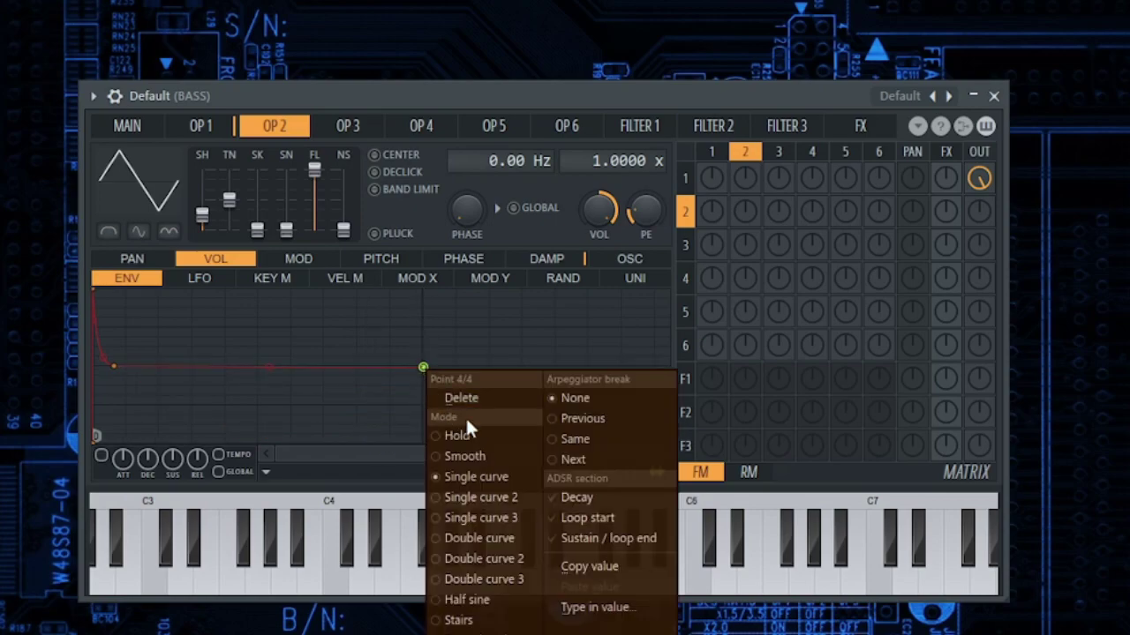
click(587, 538)
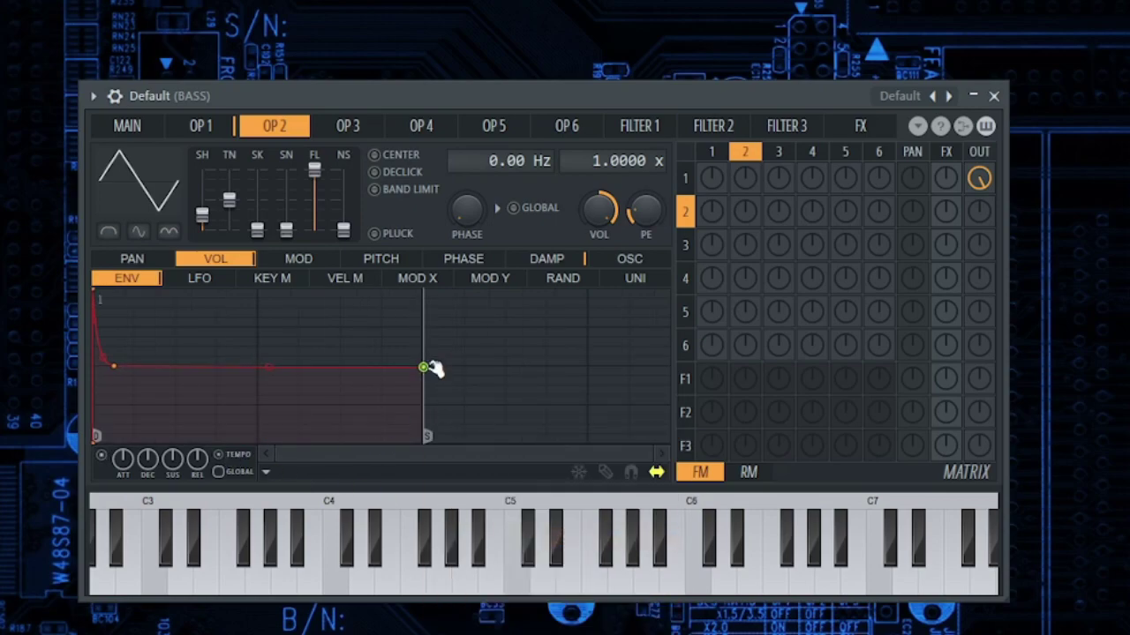
drag(424, 367, 588, 368)
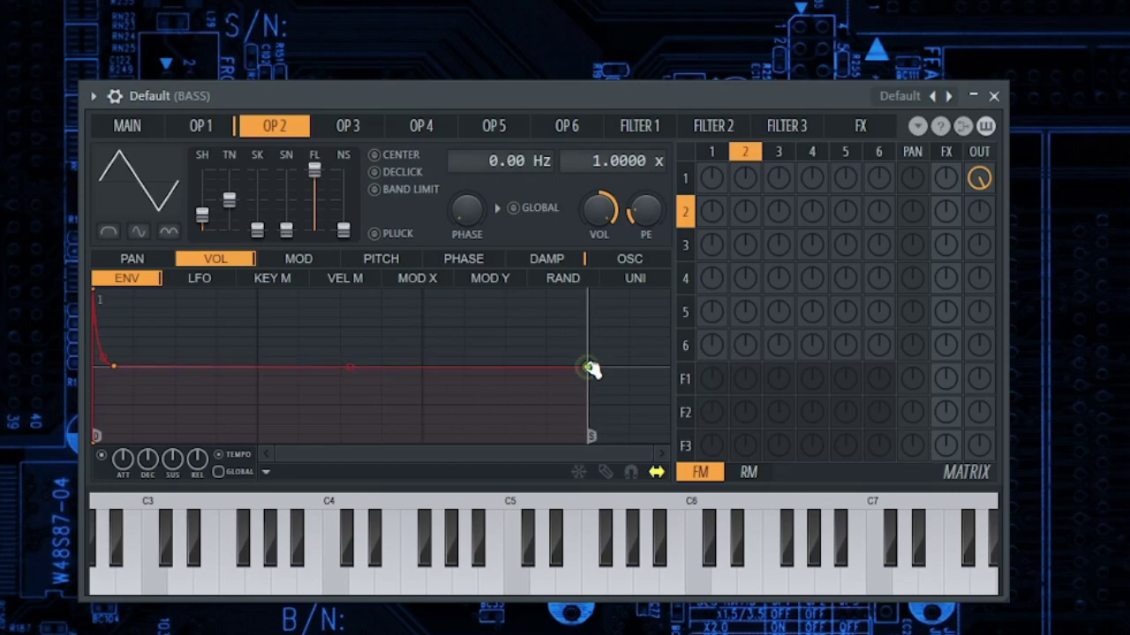
Copy operator 2's volume envelope state and paste it into its modulation envelope.
click(267, 474)
click(328, 475)
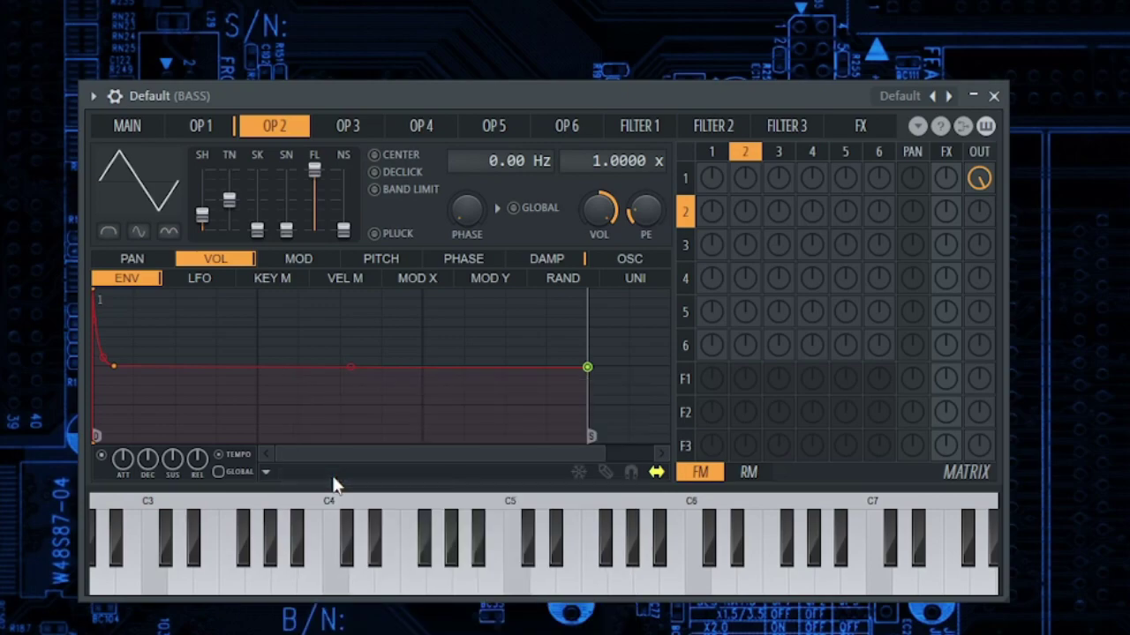
click(298, 258)
click(264, 472)
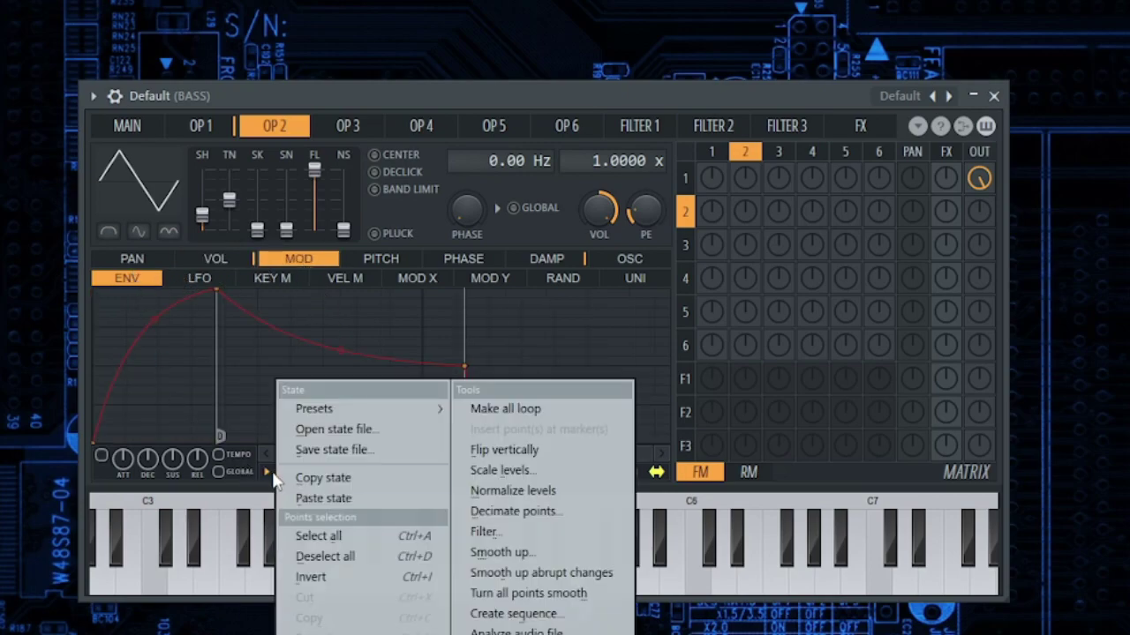
click(325, 494)
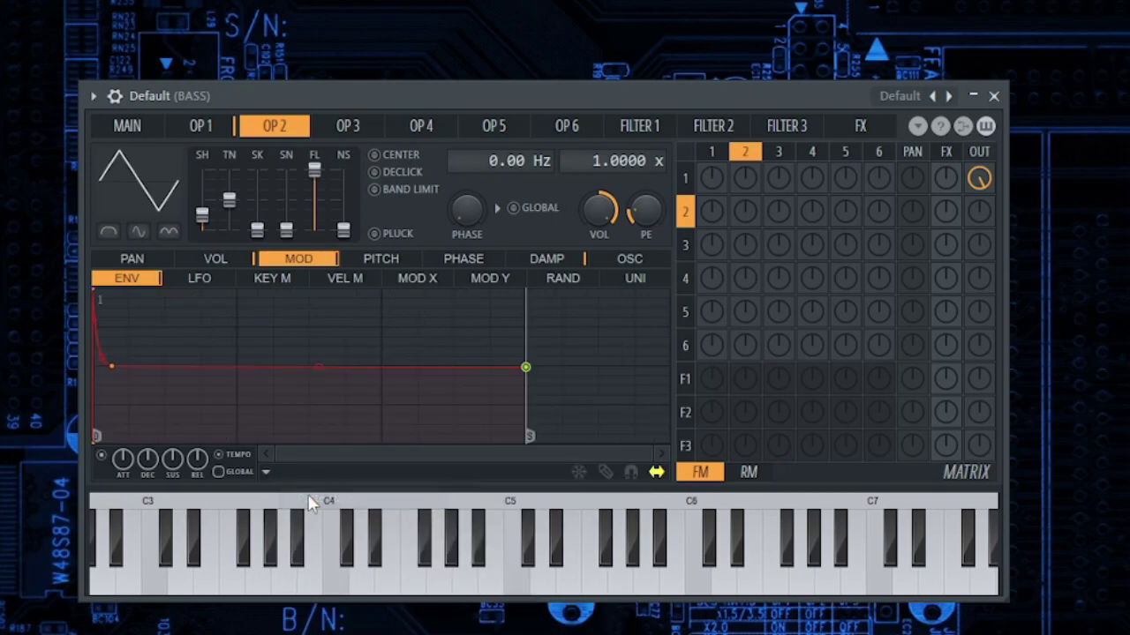
Paste the copied envelope into operator 3's volume and slope its MOD X curve upward from low.
click(348, 126)
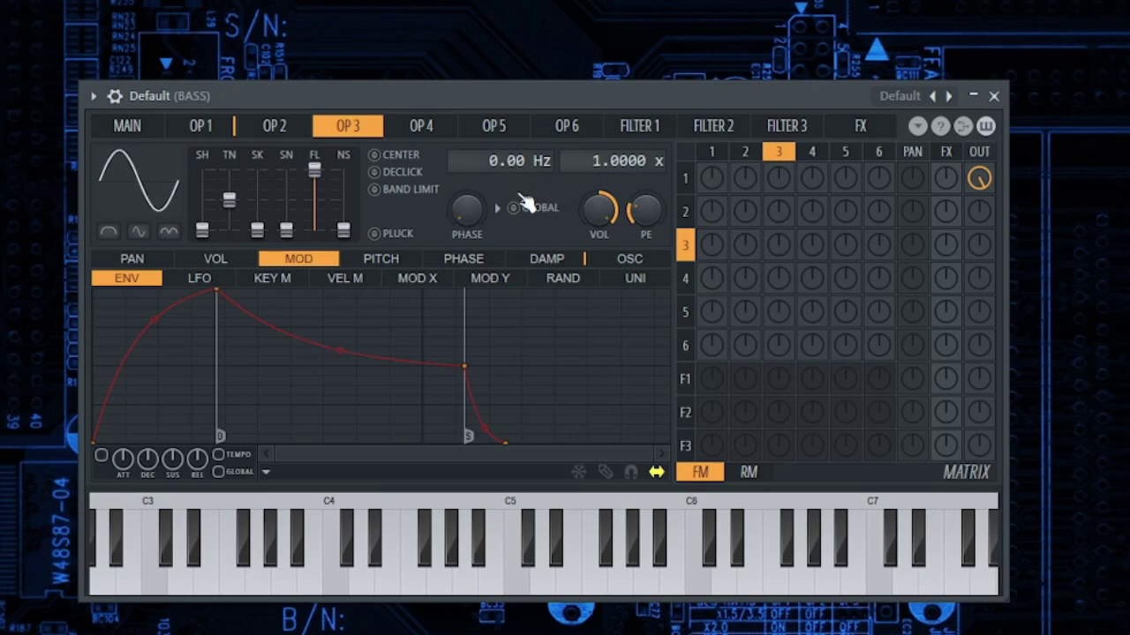
click(221, 261)
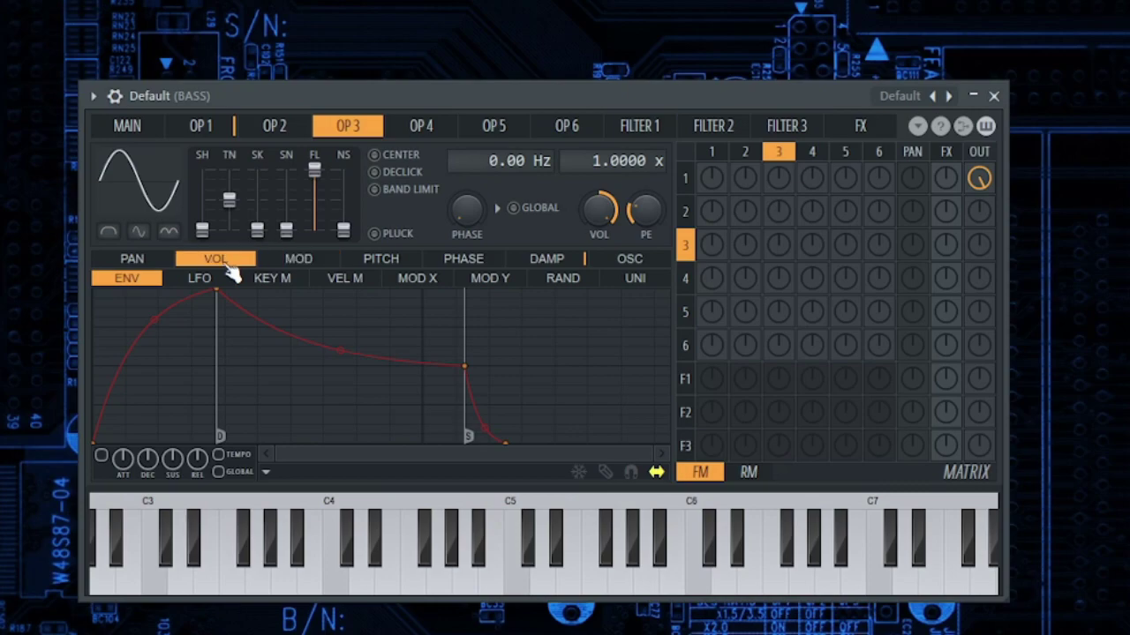
click(266, 471)
click(340, 498)
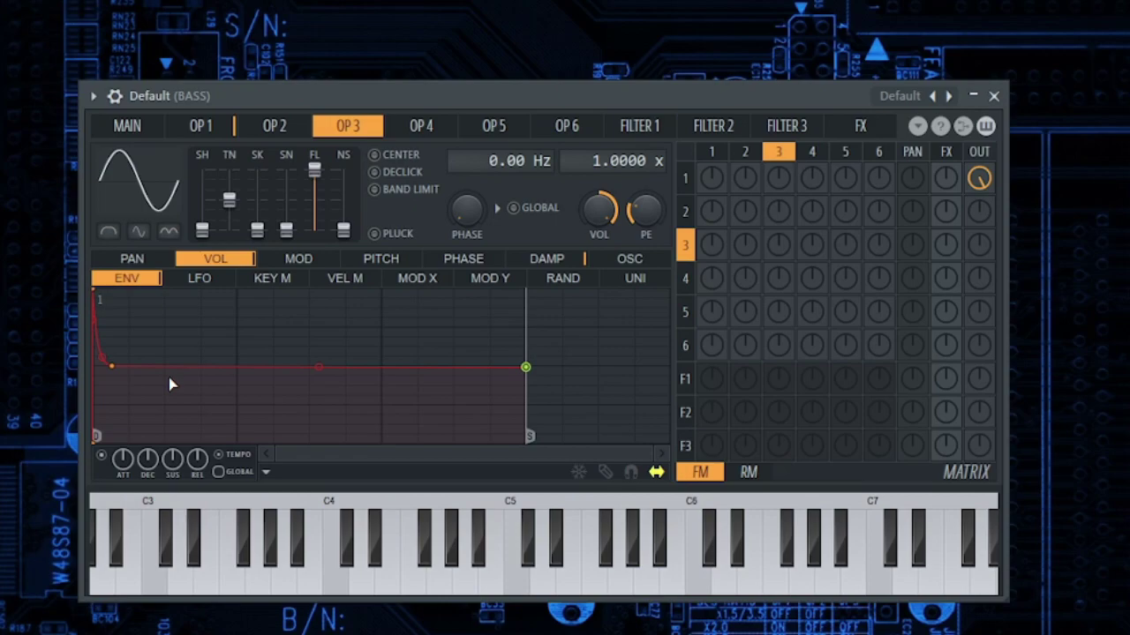
click(401, 281)
drag(97, 297, 88, 406)
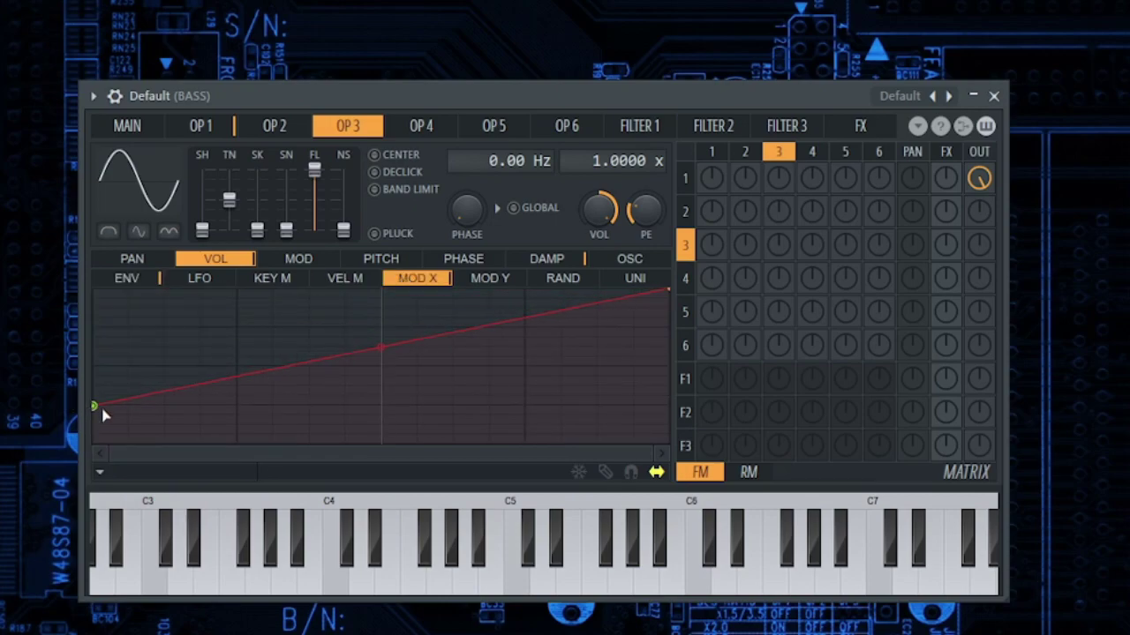
Paste the copied envelope state into operator 4's volume envelope.
click(425, 134)
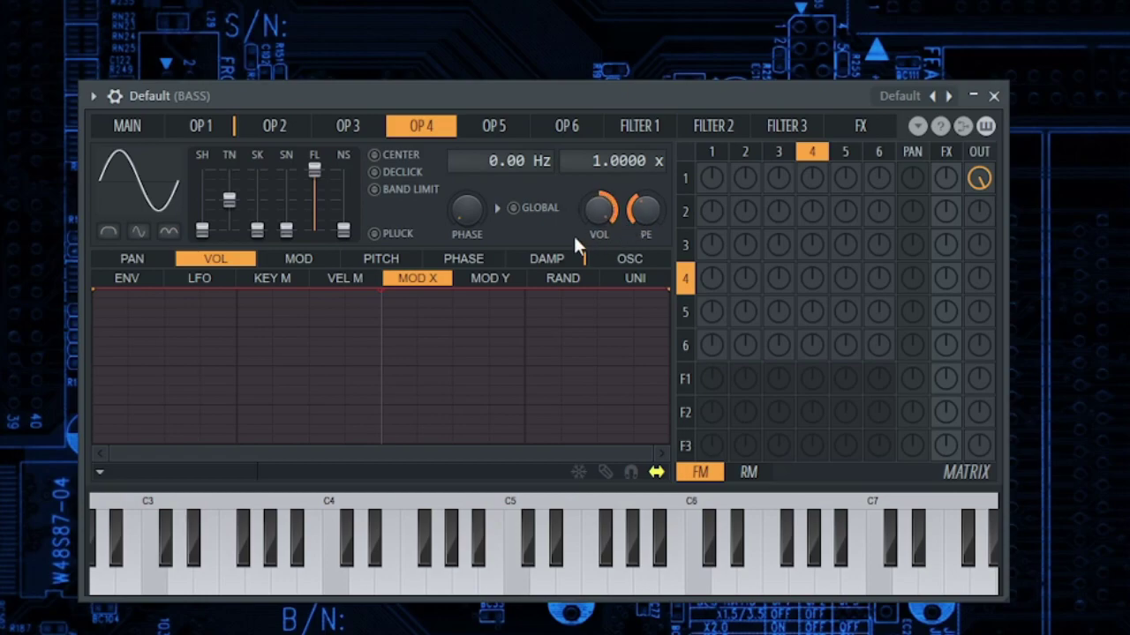
click(146, 283)
click(262, 473)
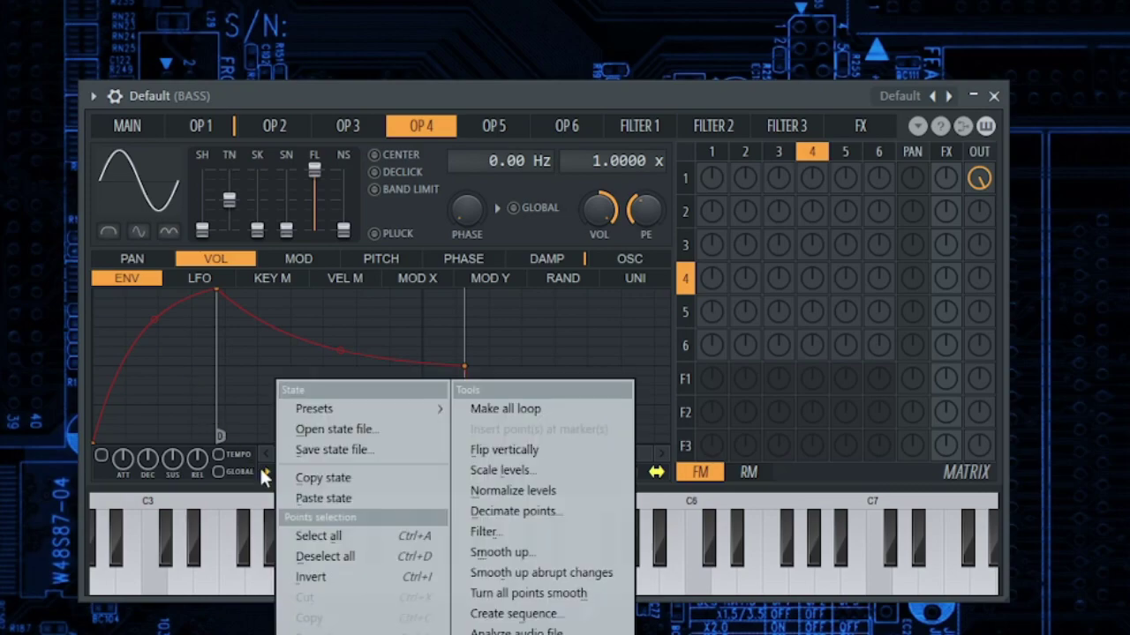
click(339, 496)
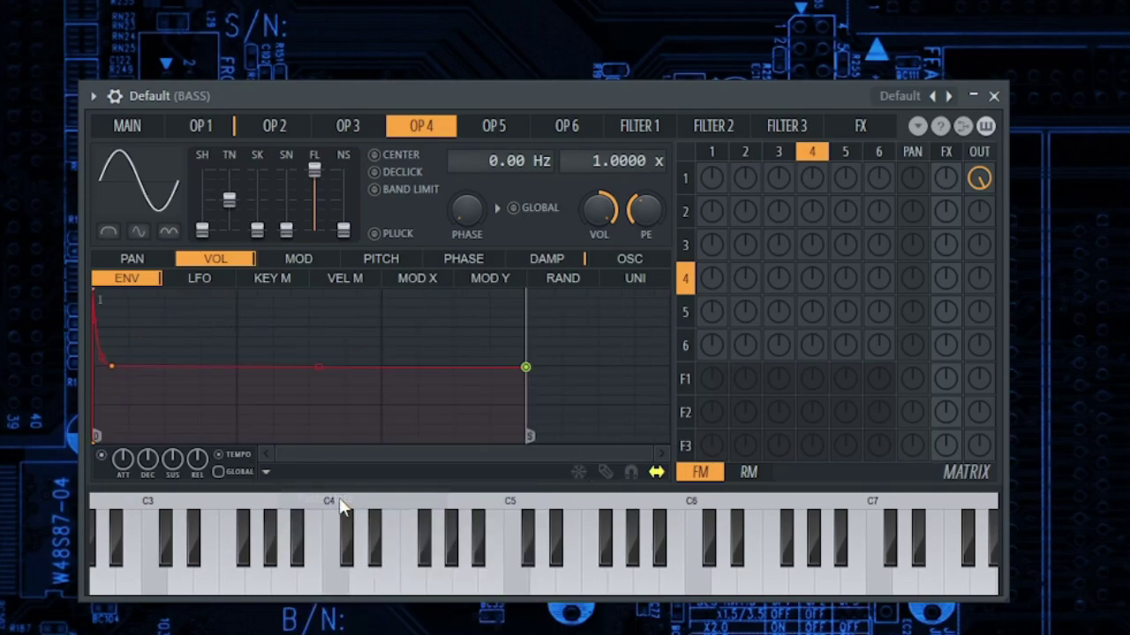
Reshape operator 4's volume key-mapping curve: lowered start, added bend points, right end at the bottom.
click(282, 281)
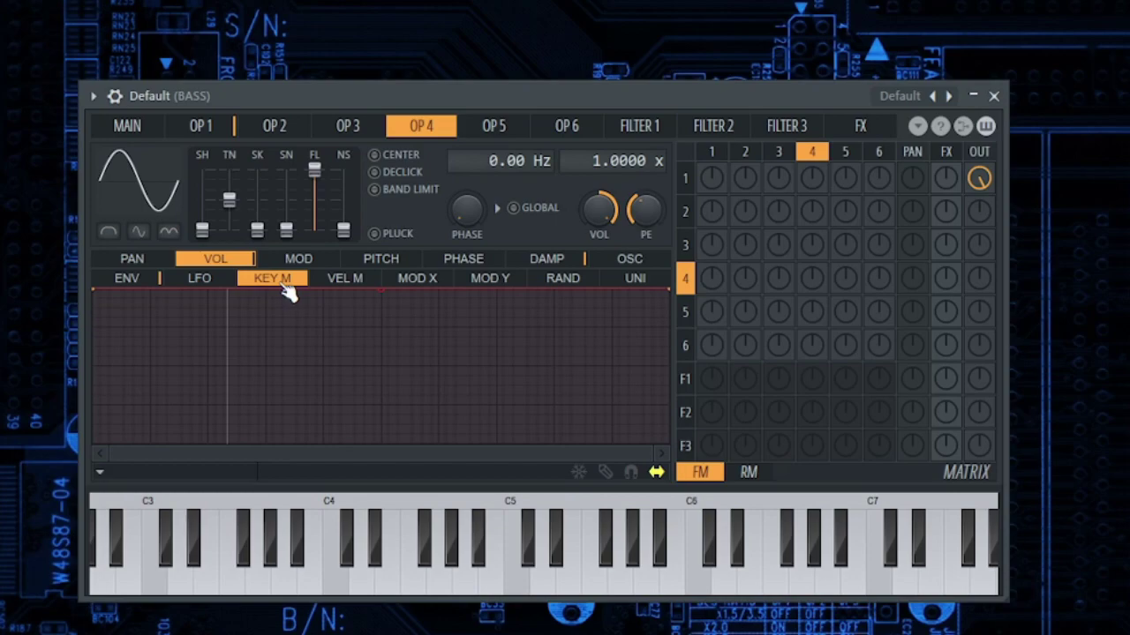
drag(92, 291, 104, 410)
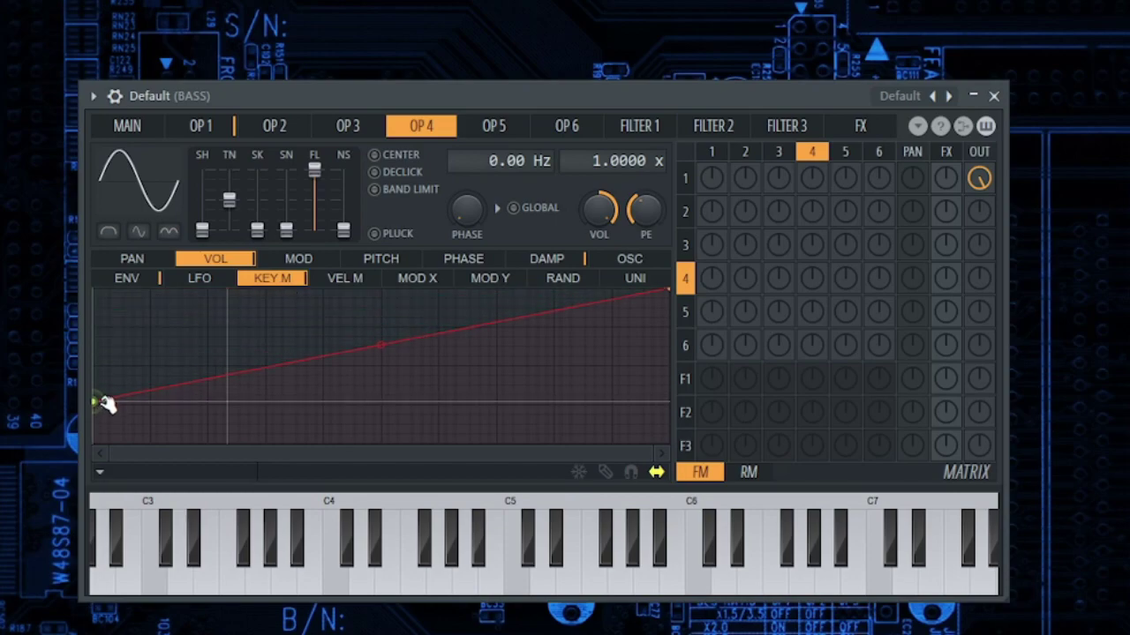
right_click(270, 369)
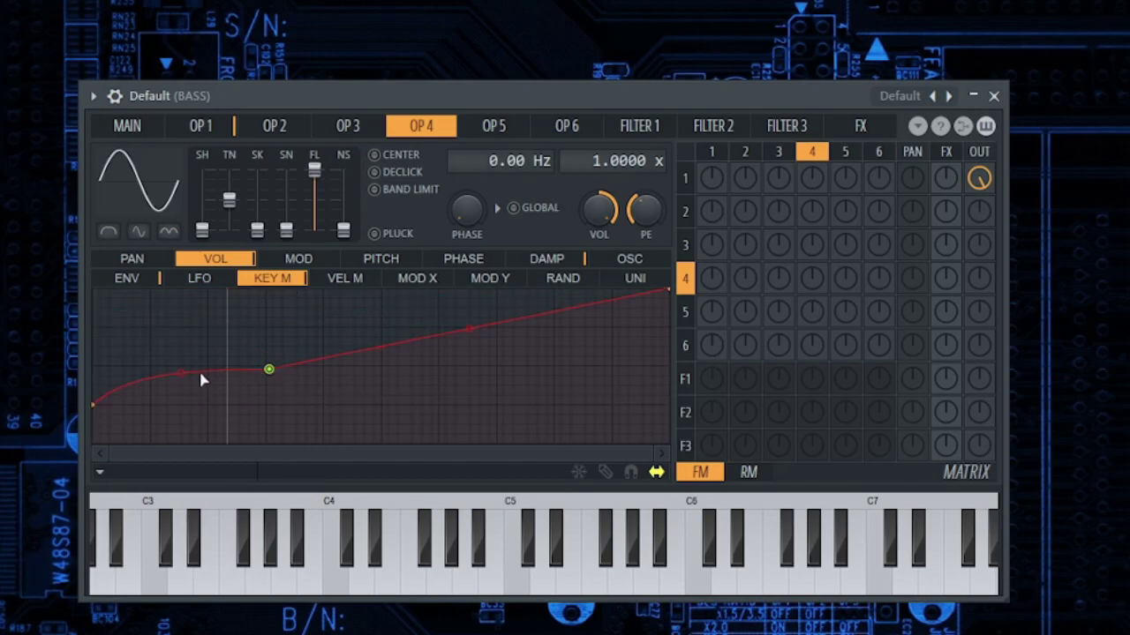
right_click(382, 402)
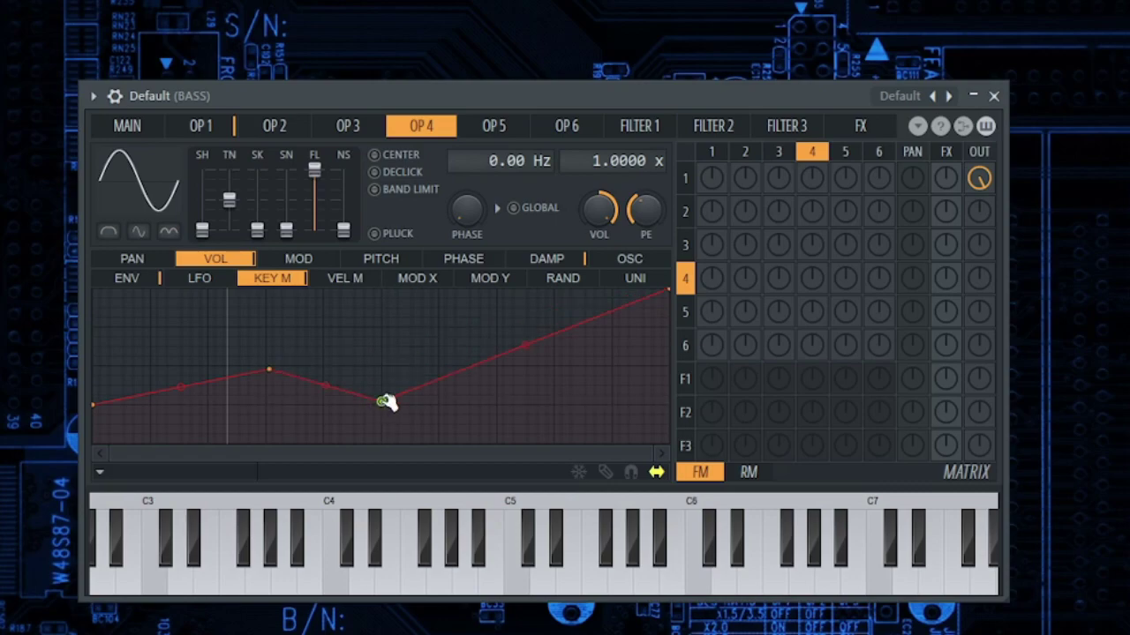
right_click(471, 379)
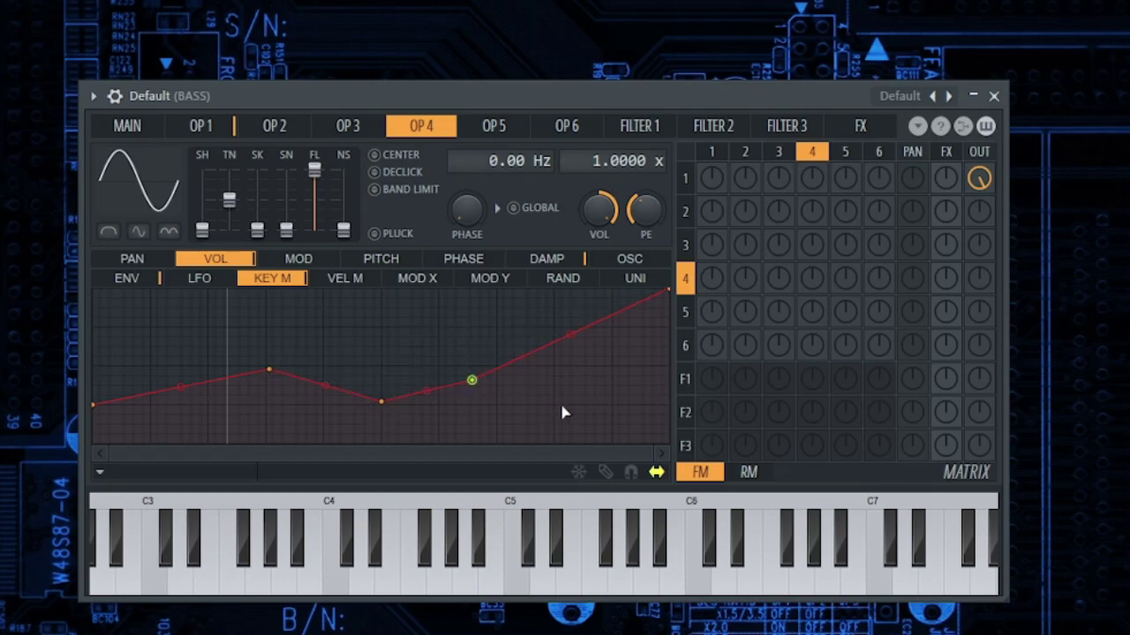
right_click(653, 435)
click(697, 349)
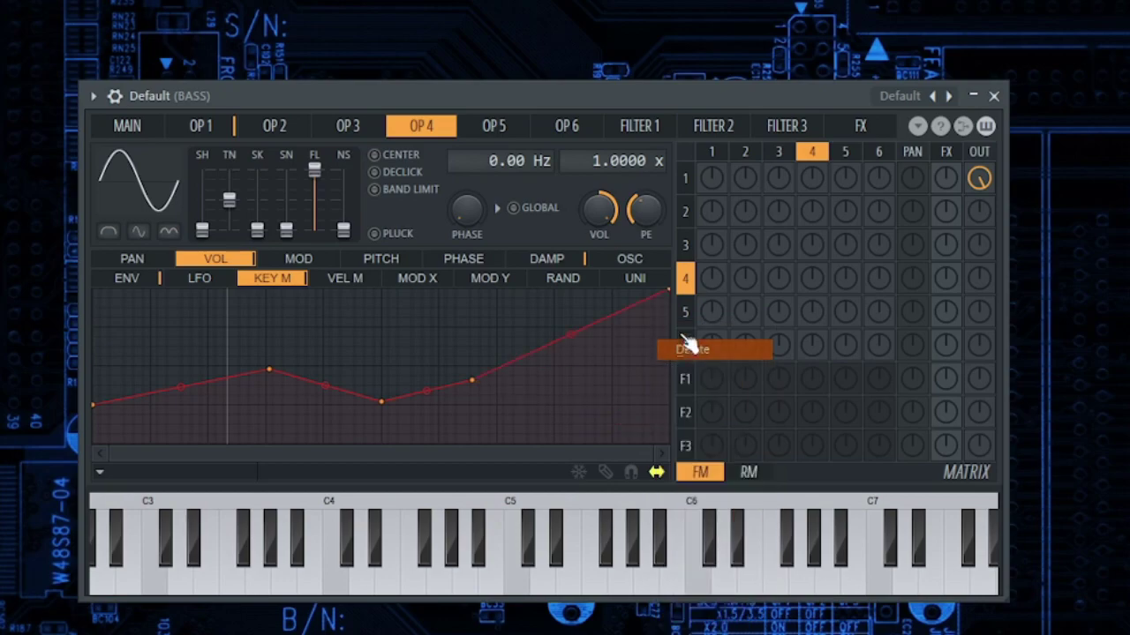
drag(671, 291, 674, 470)
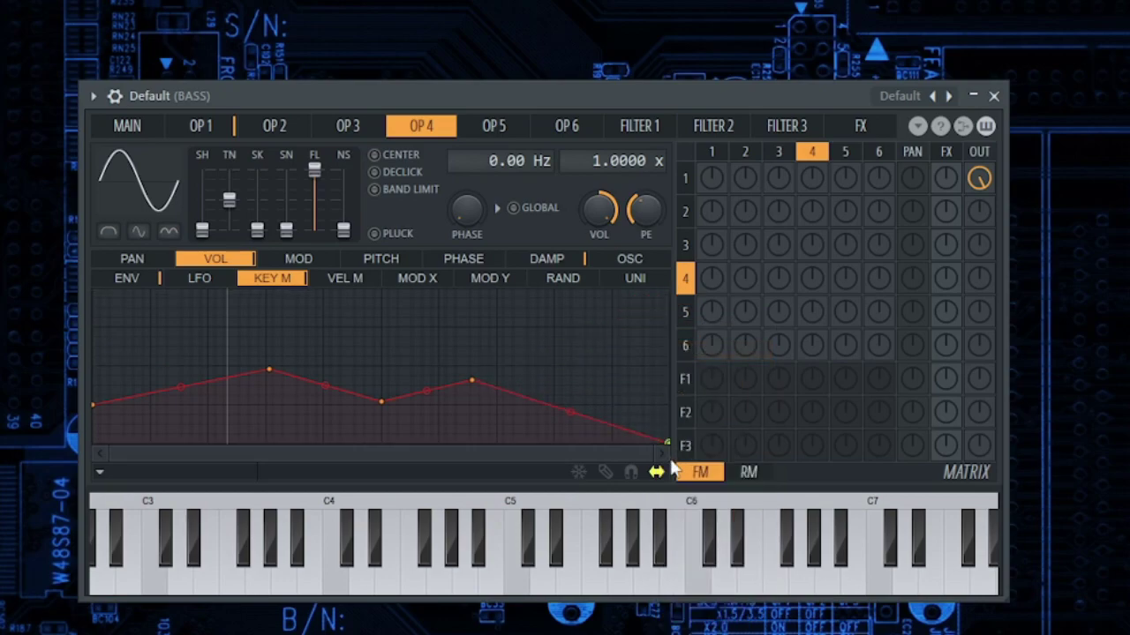
Make operator 4's volume rise with note velocity and with Modulation X.
click(362, 278)
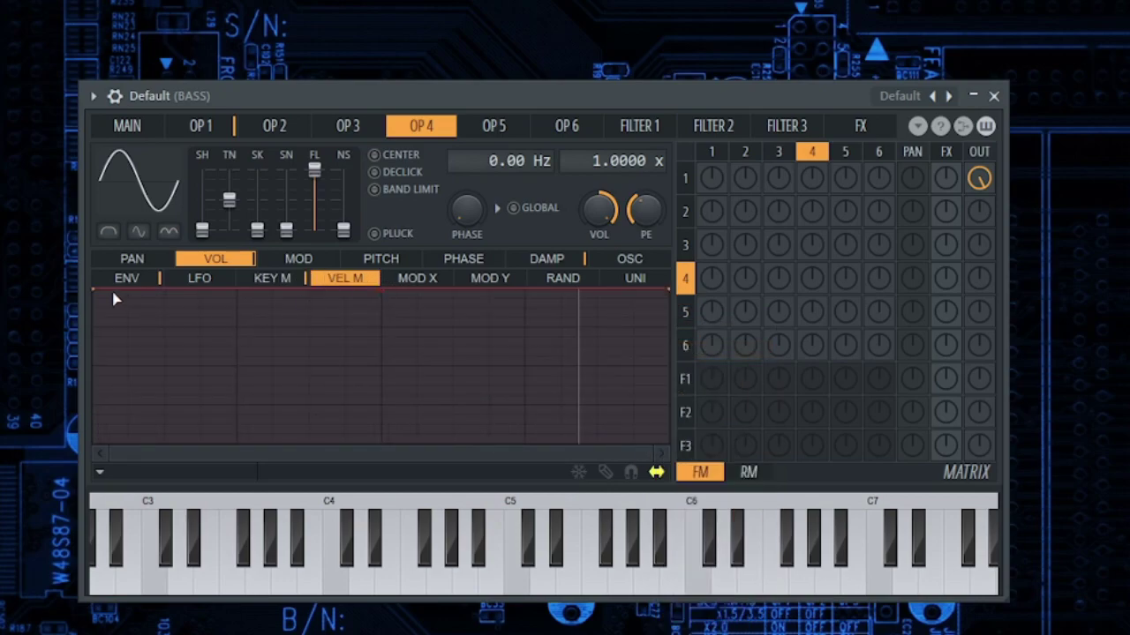
drag(98, 293, 93, 463)
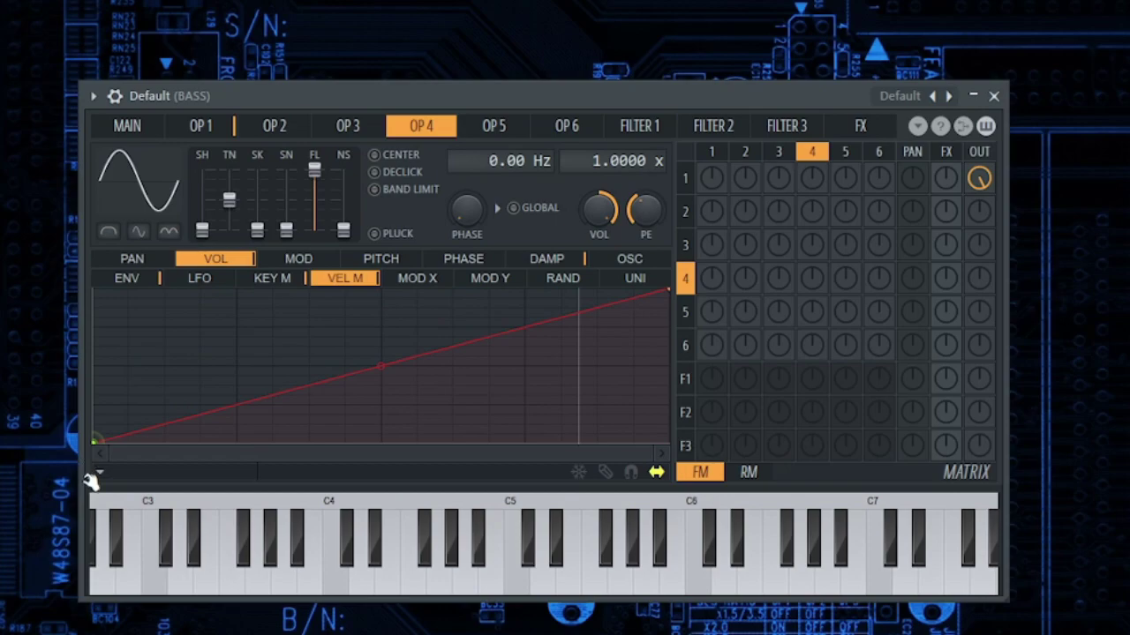
click(419, 281)
drag(97, 293, 93, 441)
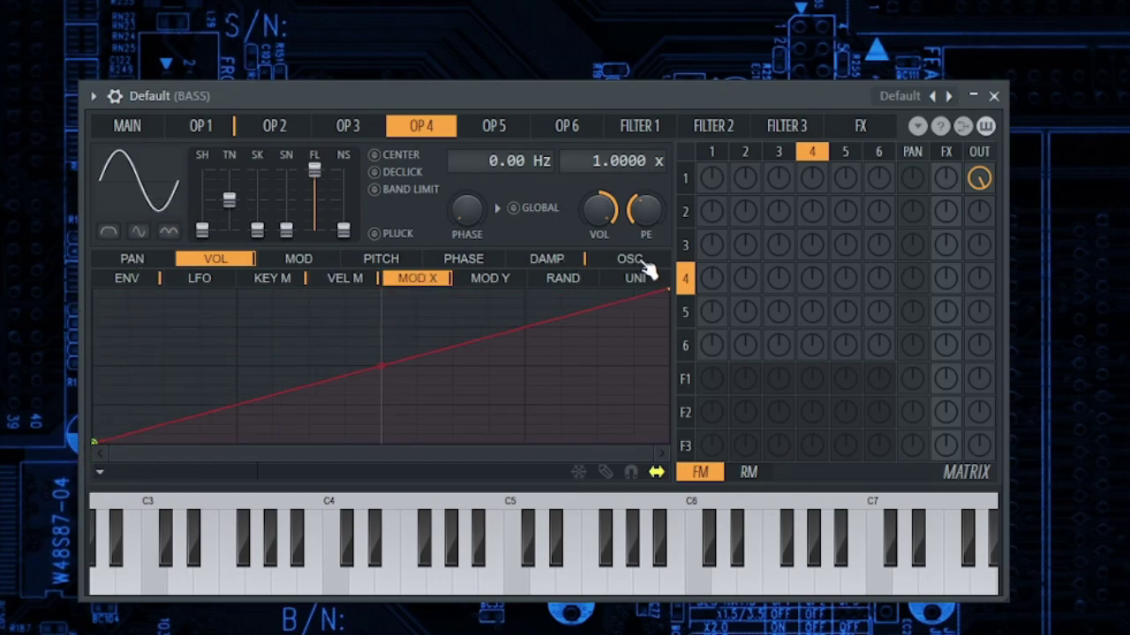
In the harmonics editor, zero the fundamental and raise a single higher harmonic.
click(630, 259)
drag(102, 369, 105, 424)
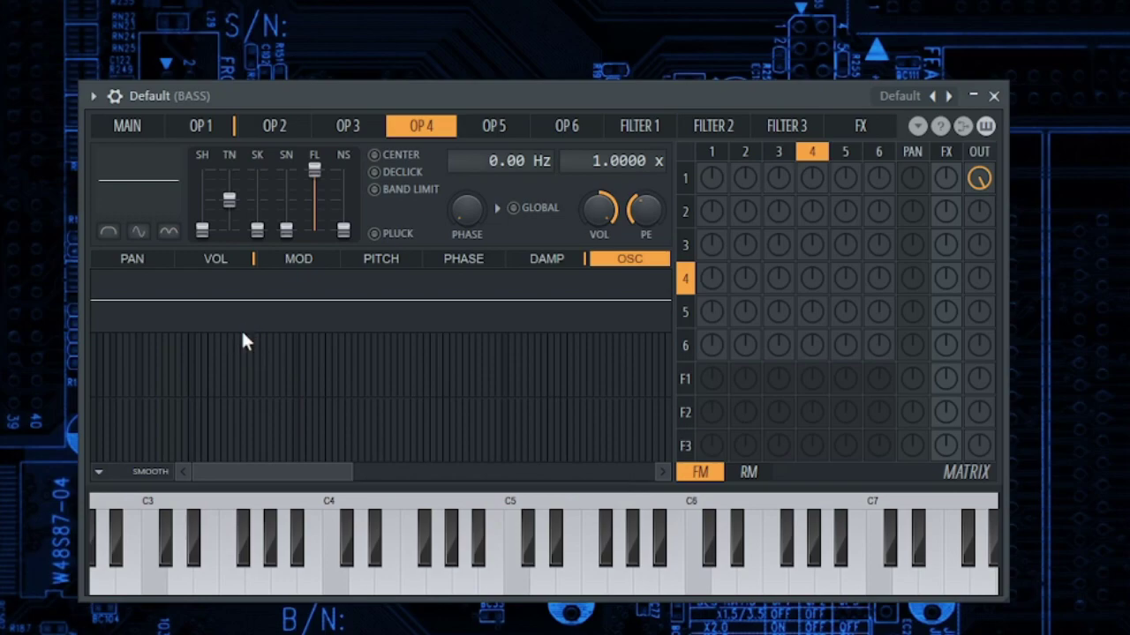
drag(250, 347, 241, 396)
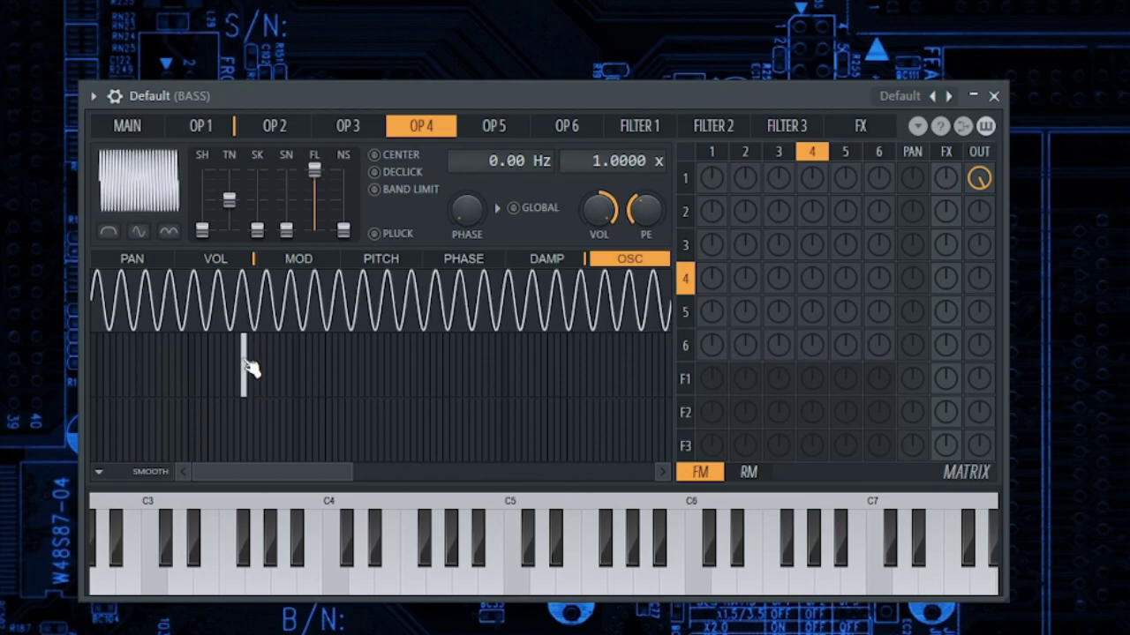
Set Filter 1's type to Vanilla low pass.
click(667, 143)
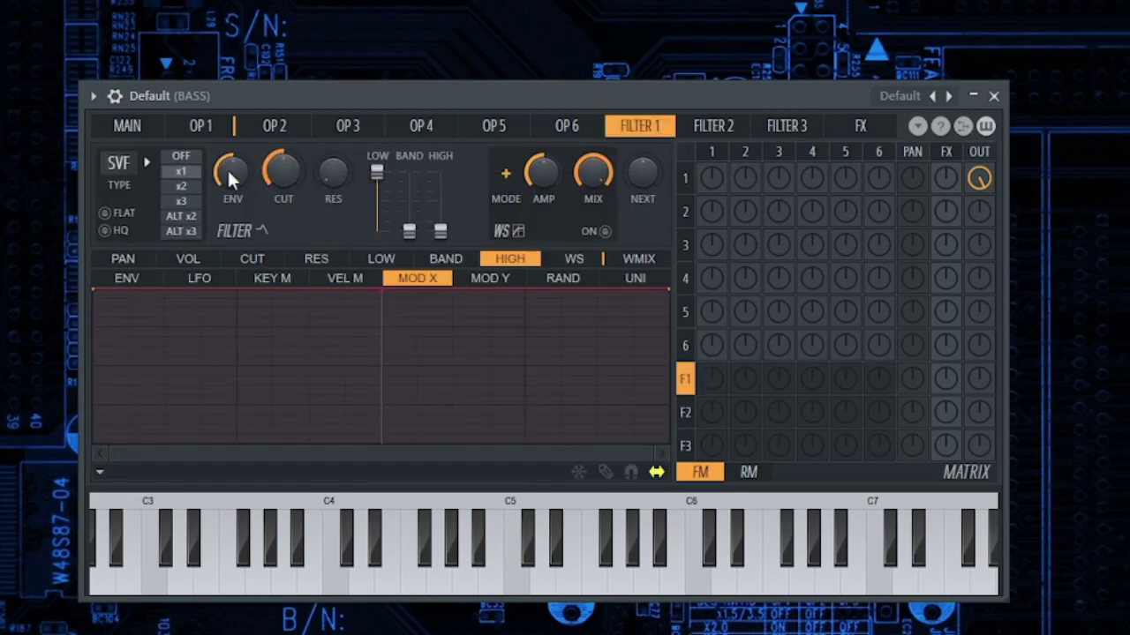
click(121, 163)
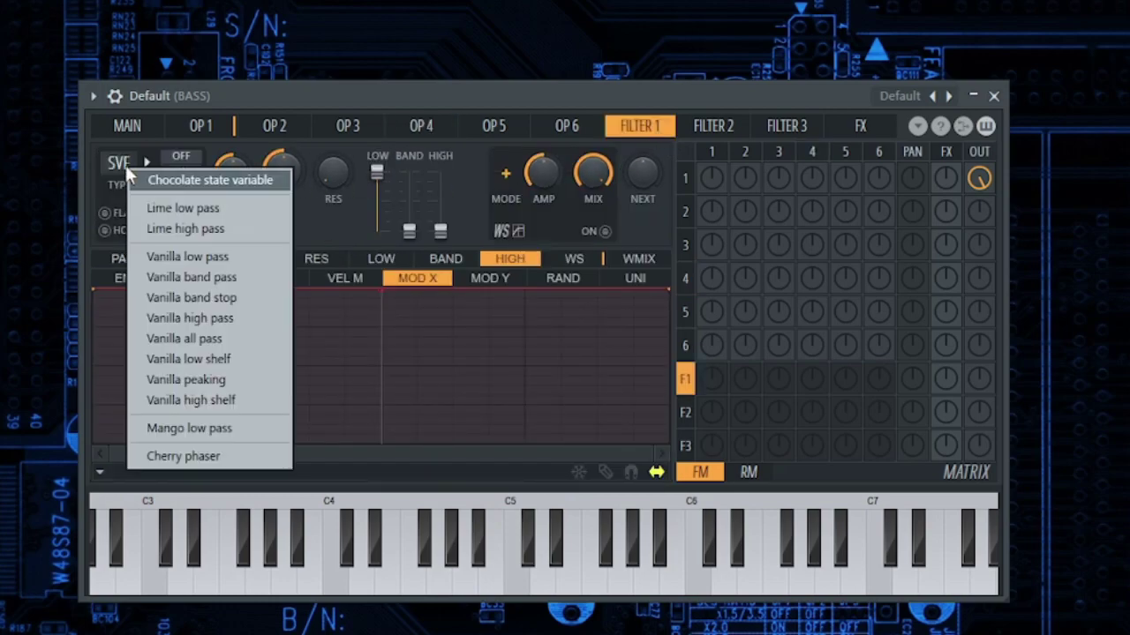
click(203, 258)
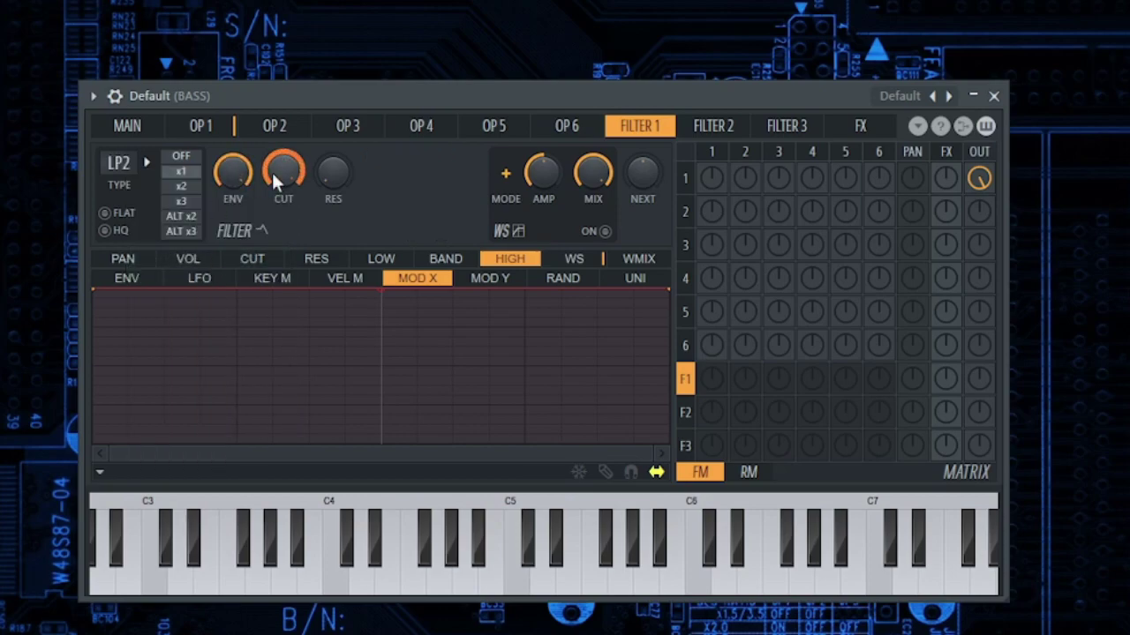
Paste the copied envelope state into Filter 1's volume and cutoff envelopes.
click(188, 259)
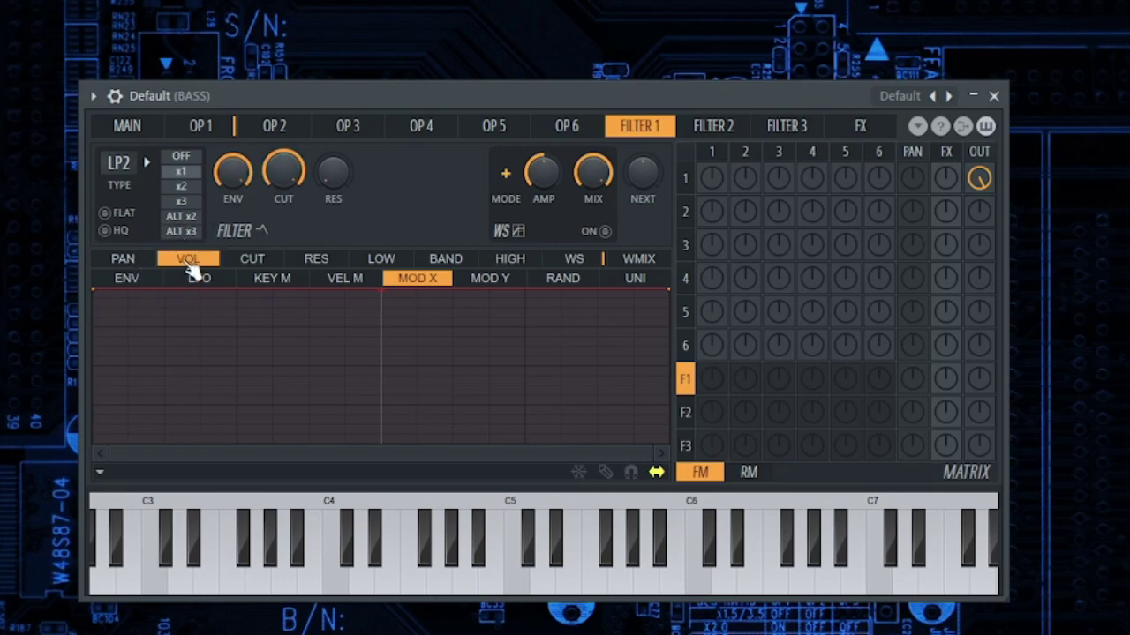
click(126, 278)
click(268, 475)
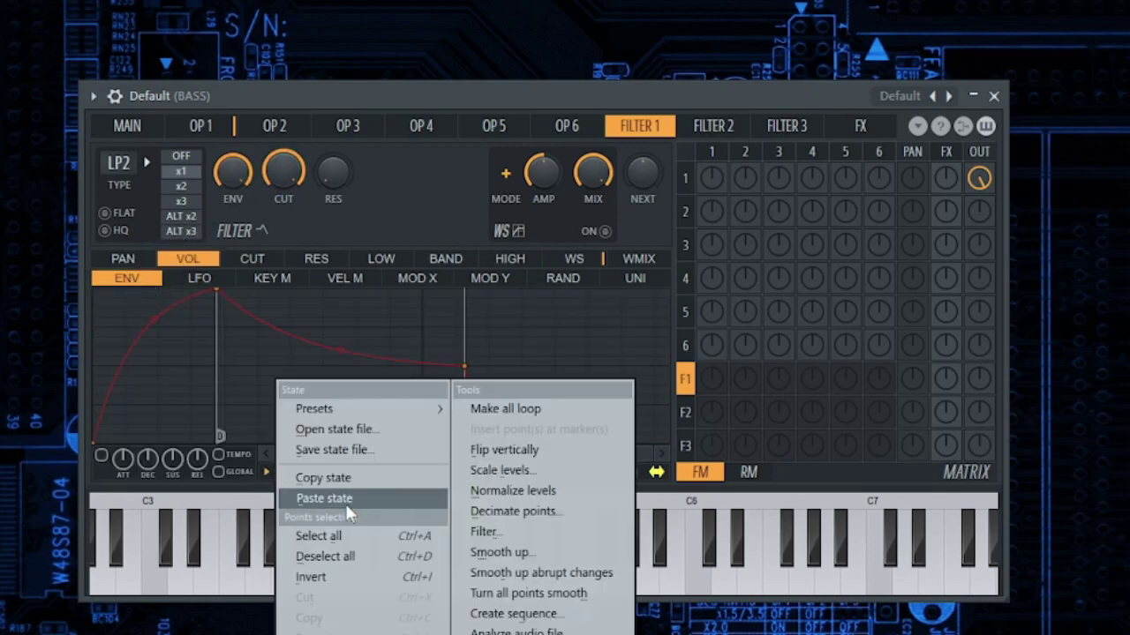
click(344, 499)
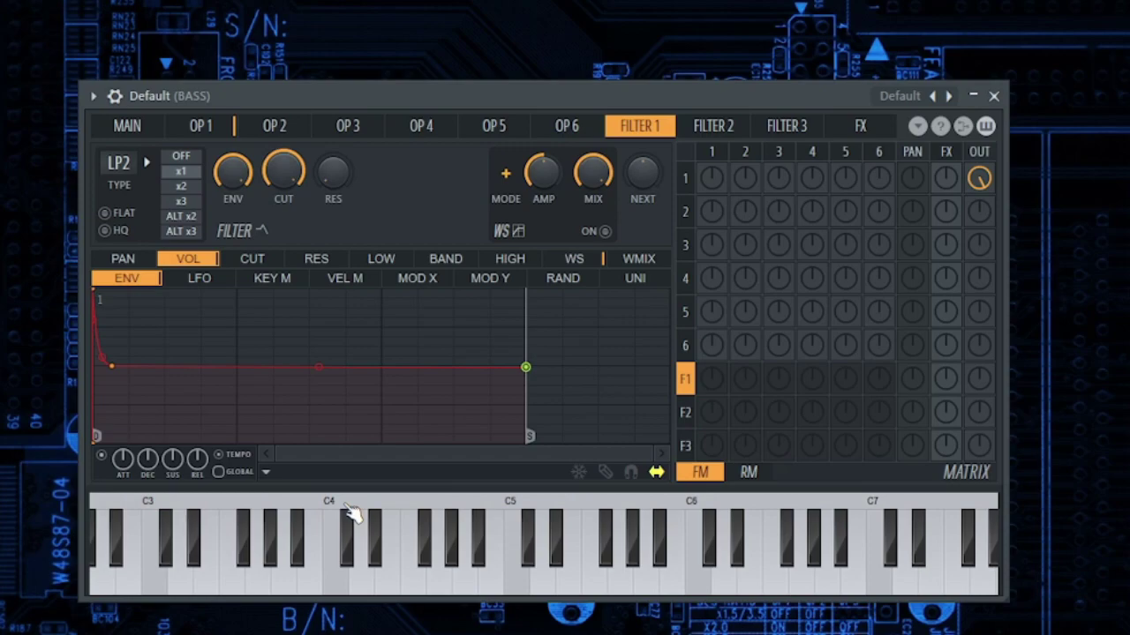
click(274, 266)
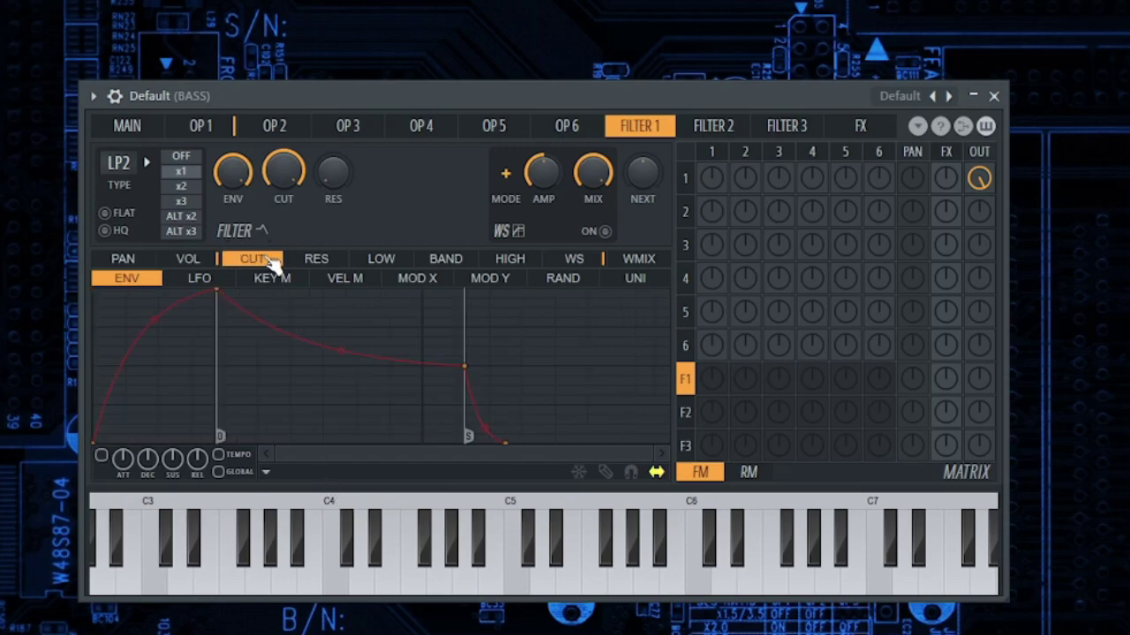
click(266, 472)
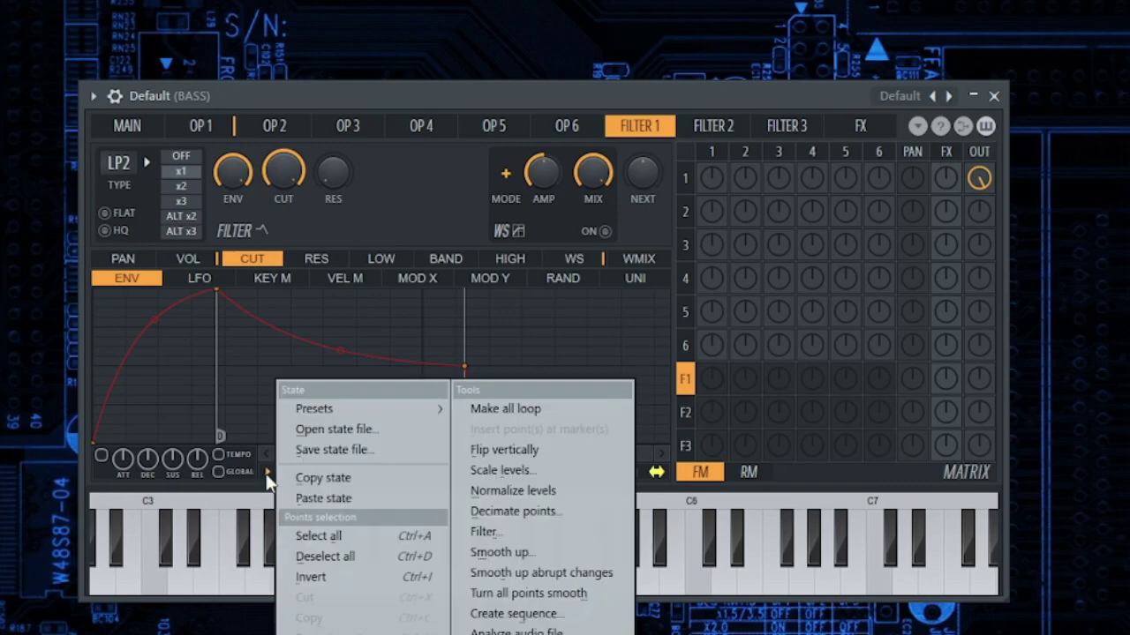
click(318, 497)
Slope the cutoff's Modulation X envelope from bottom-left up to top-right.
click(422, 282)
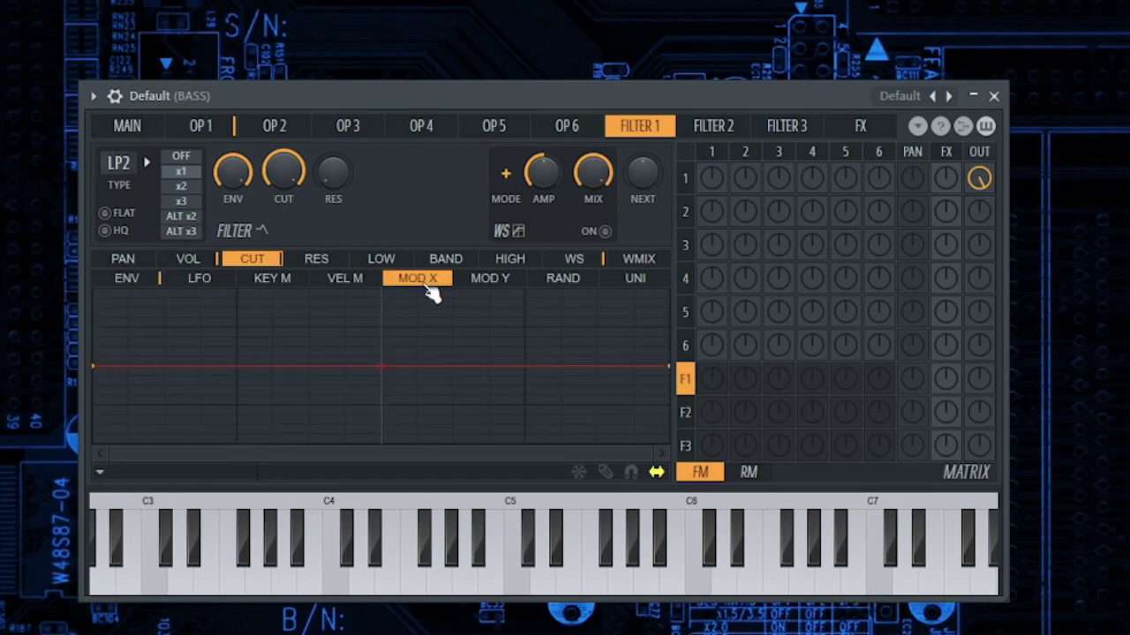
drag(95, 367, 94, 441)
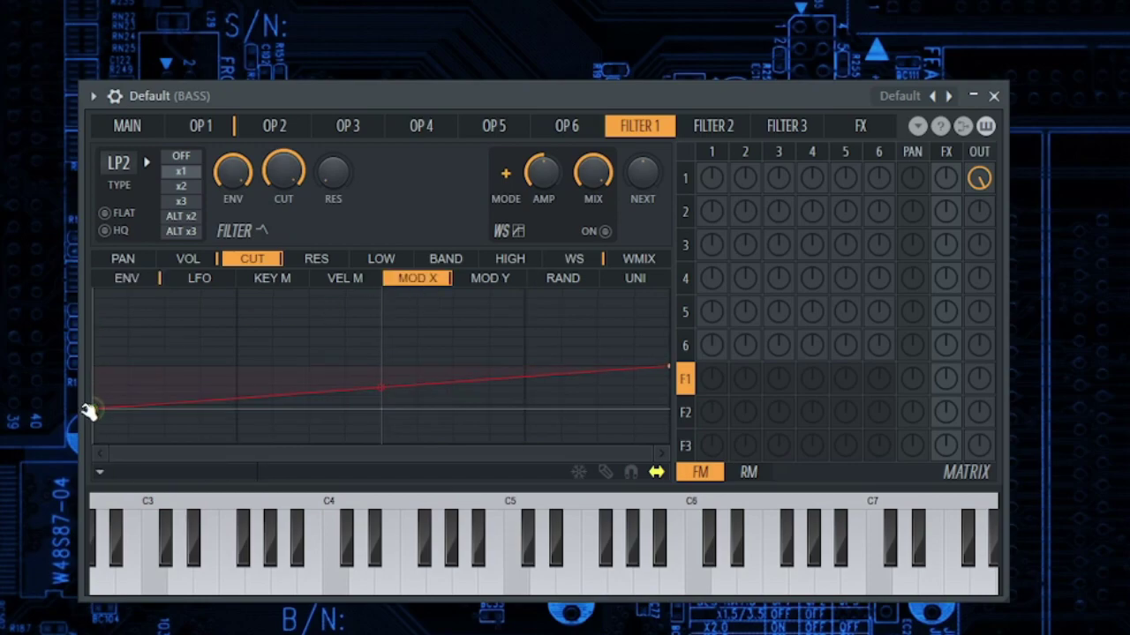
drag(670, 367, 664, 237)
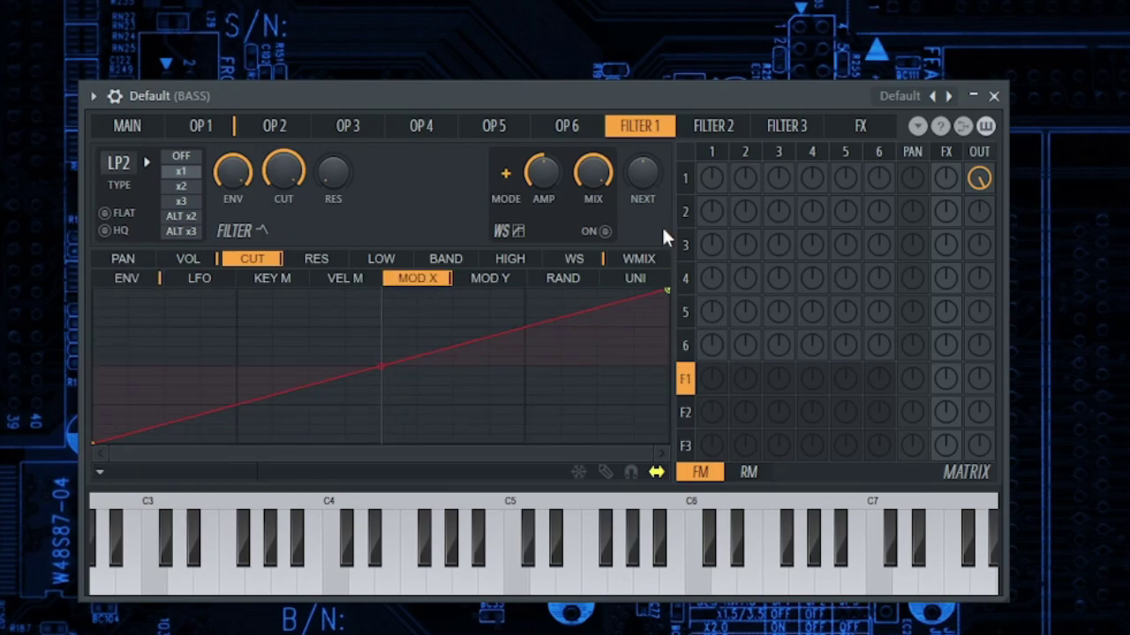
click(856, 126)
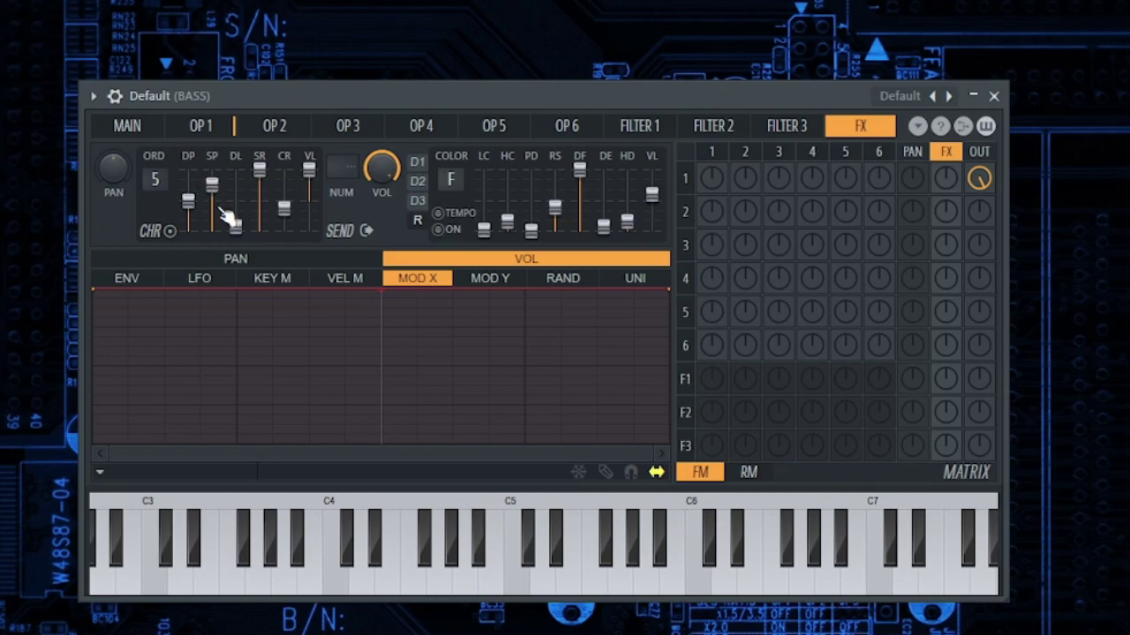
Raise the chorus delay, enable delay 1 with a longer time, and raise the reverb low cut.
drag(235, 228, 235, 217)
click(416, 162)
click(438, 230)
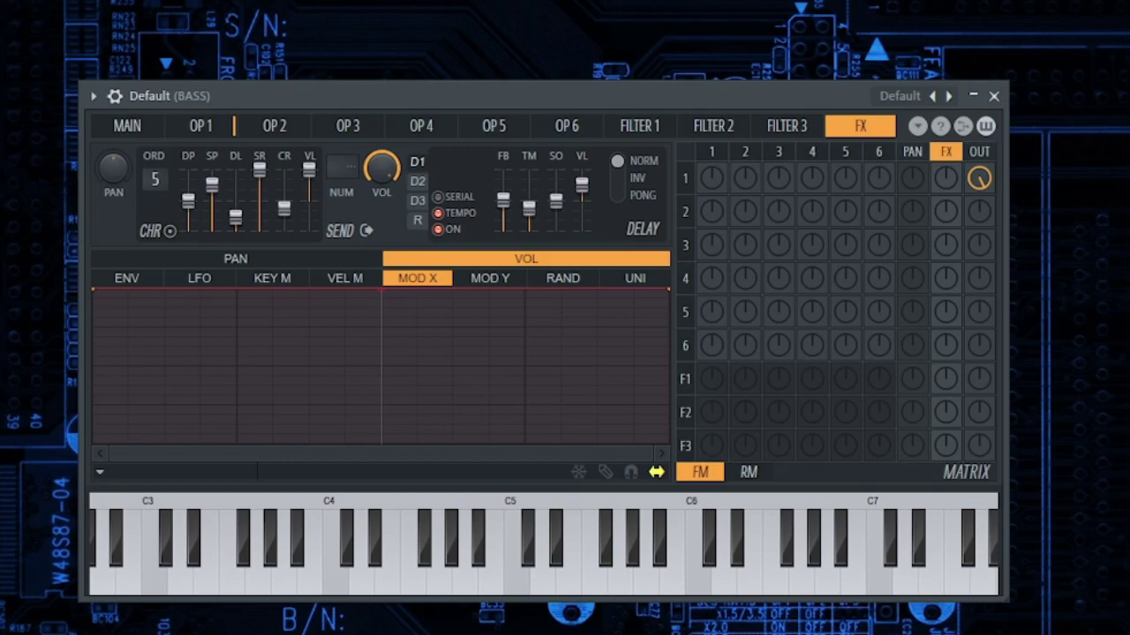
drag(529, 208, 528, 192)
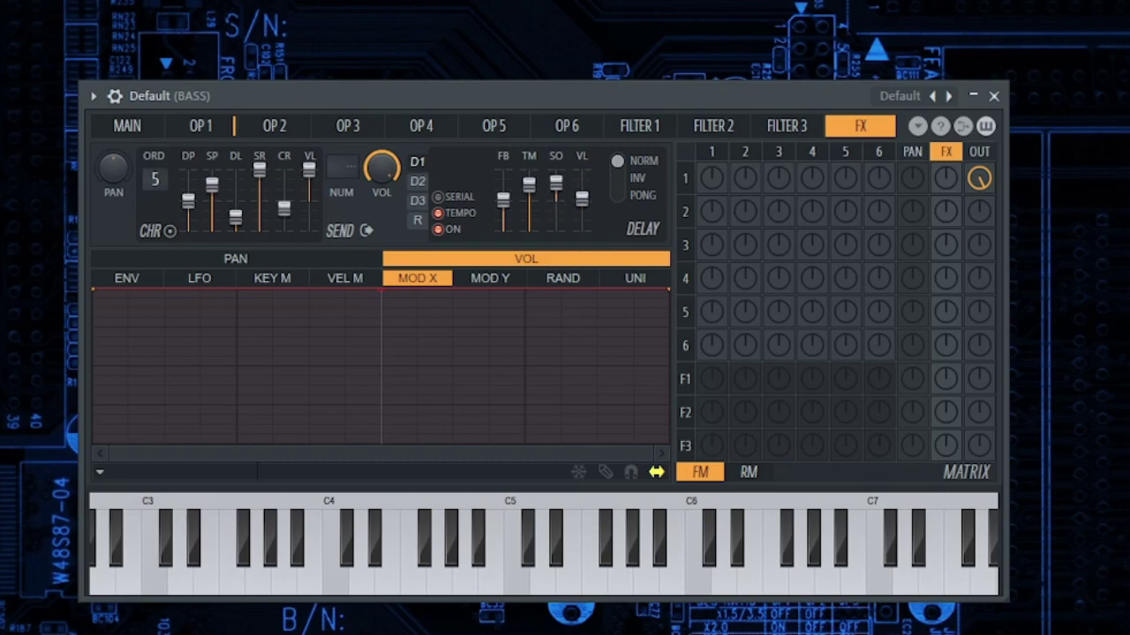
click(419, 220)
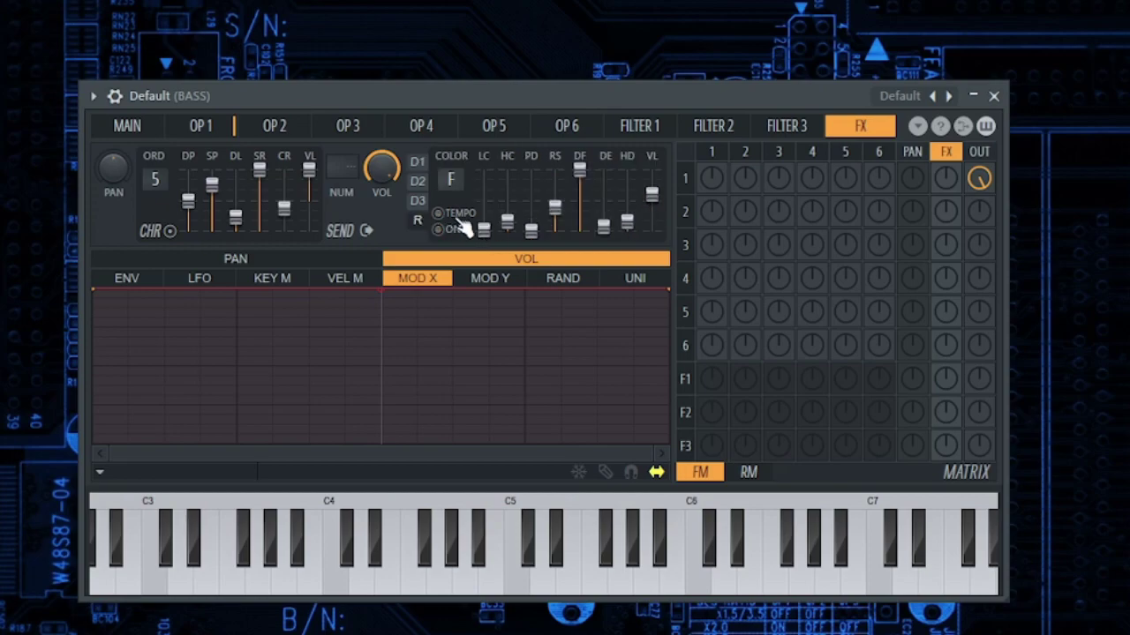
drag(486, 230, 485, 201)
Add FM matrix links 1/3 and 2/4, plus a small 3/2 amount.
drag(780, 189, 782, 181)
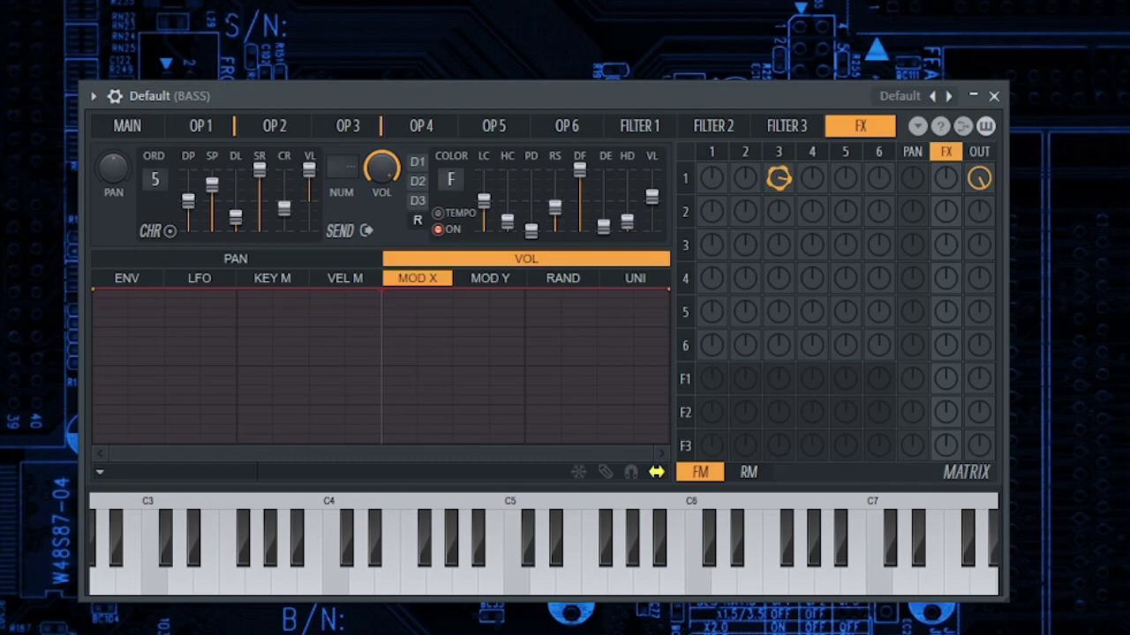
drag(810, 217, 810, 211)
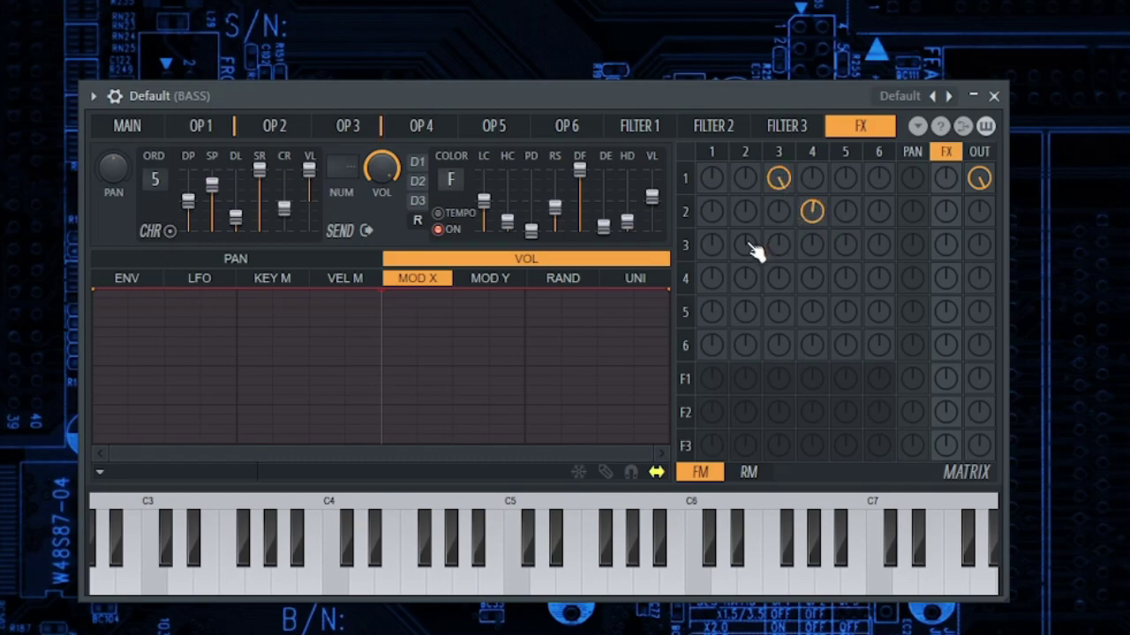
drag(752, 250, 752, 243)
drag(752, 243, 755, 252)
Route operator 1 to FX and into Filter 1, send Filter 1 to FX and output, then test-play notes.
mouse_move(943, 192)
mouse_down()
mouse_move(948, 177)
mouse_move(983, 190)
mouse_up()
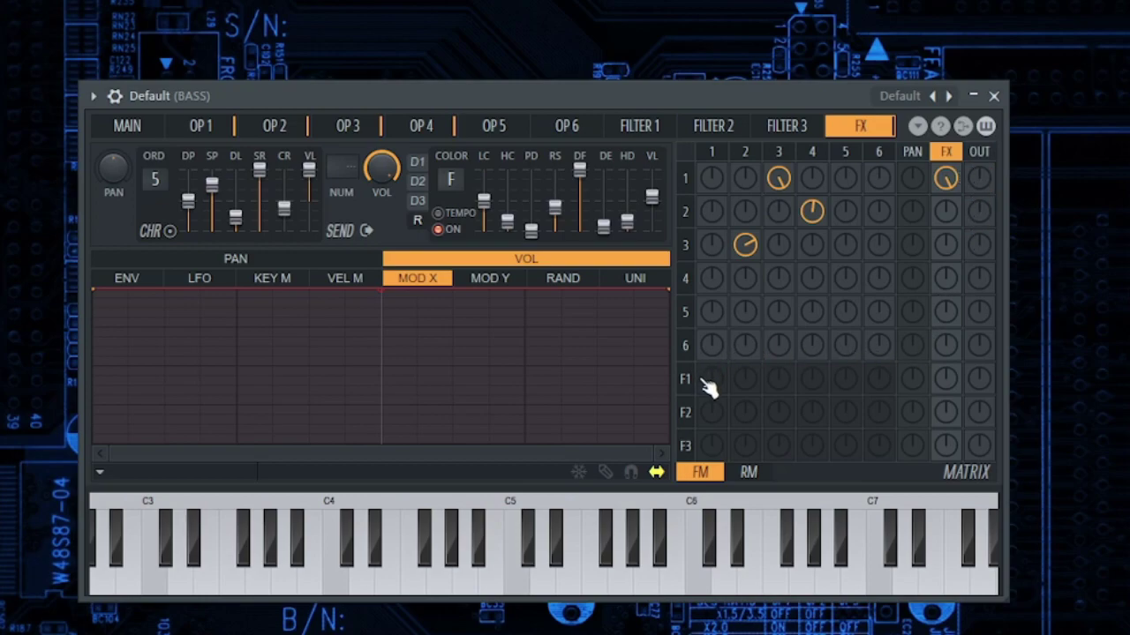
drag(708, 388, 711, 375)
mouse_move(937, 389)
mouse_down()
mouse_move(939, 378)
mouse_move(990, 375)
mouse_up()
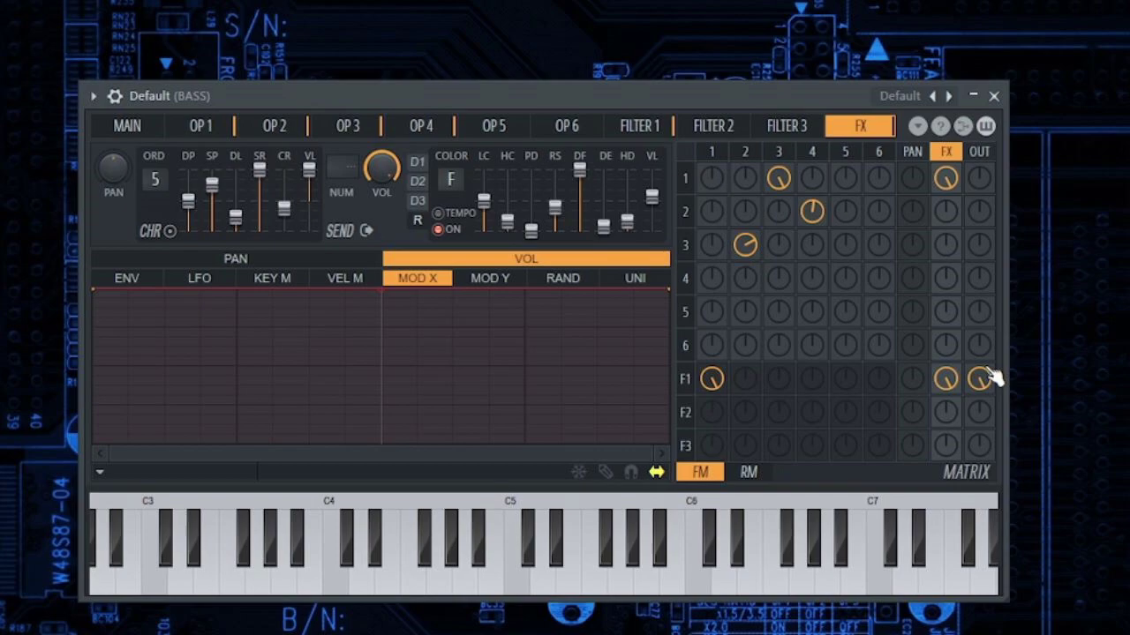
click(681, 581)
click(521, 587)
click(642, 587)
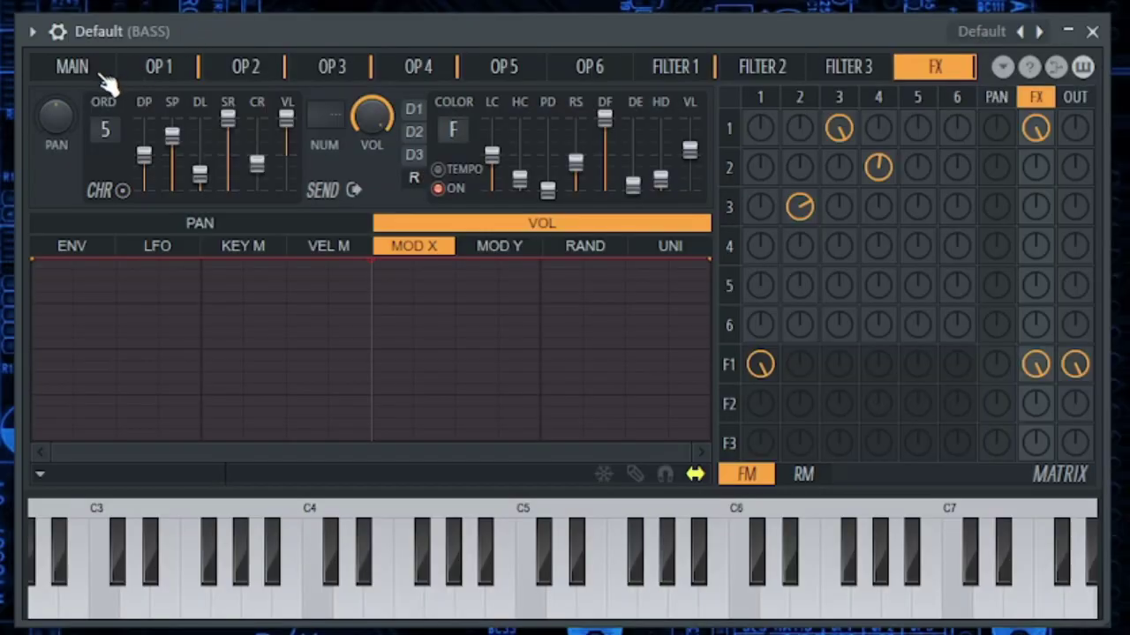
On the MAIN page, sweep the Modulation X pad and create an automation clip for Modulation X.
click(104, 74)
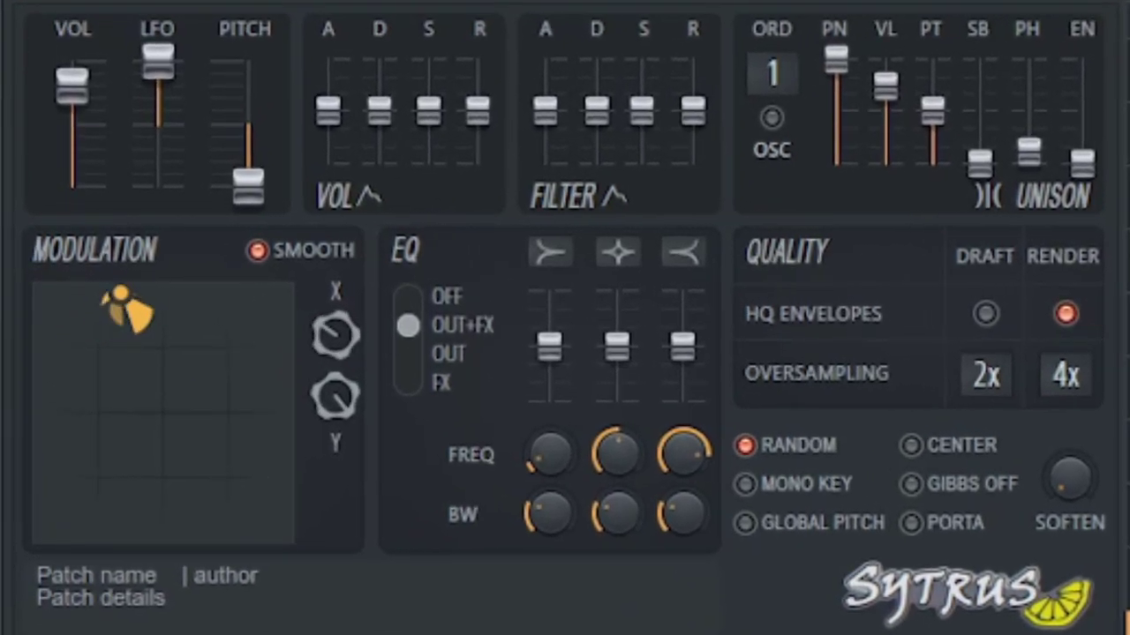
mouse_move(128, 307)
mouse_down()
mouse_move(272, 304)
mouse_move(38, 295)
mouse_move(239, 303)
mouse_move(76, 302)
mouse_move(189, 297)
mouse_up()
right_click(335, 334)
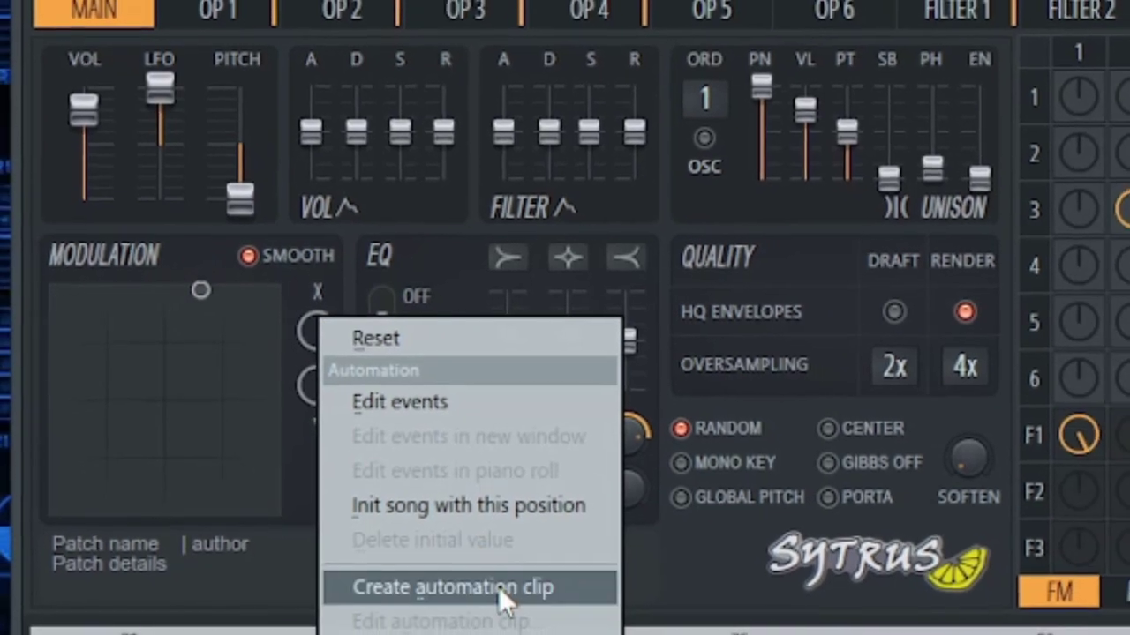
click(521, 610)
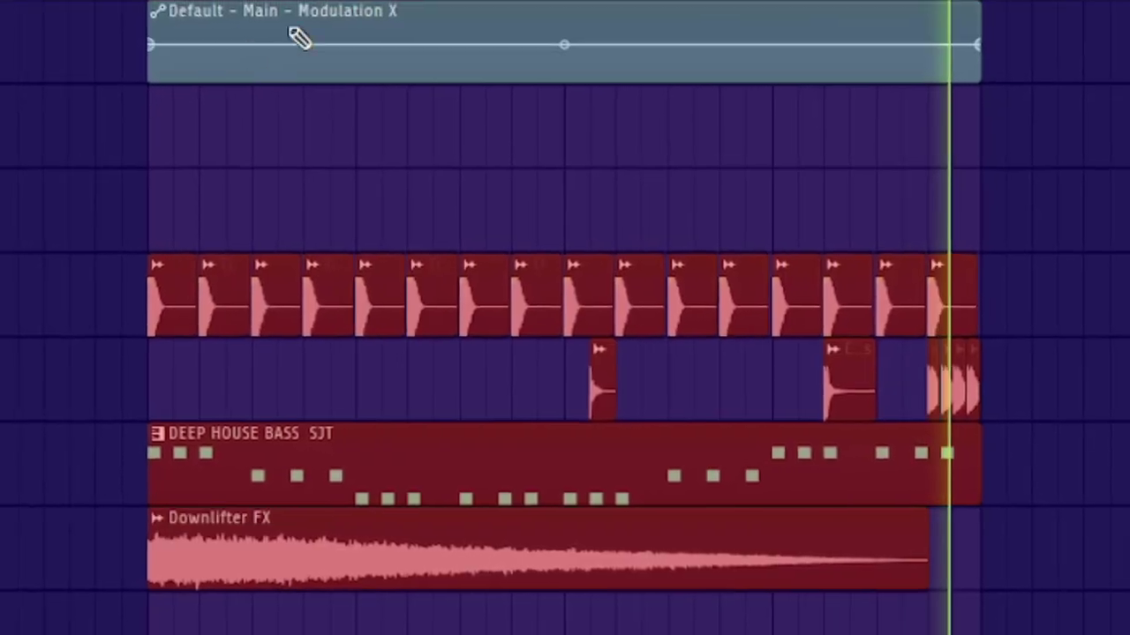
Add alternating dip, peak, dip and peak points along the Modulation X automation clip.
click(284, 82)
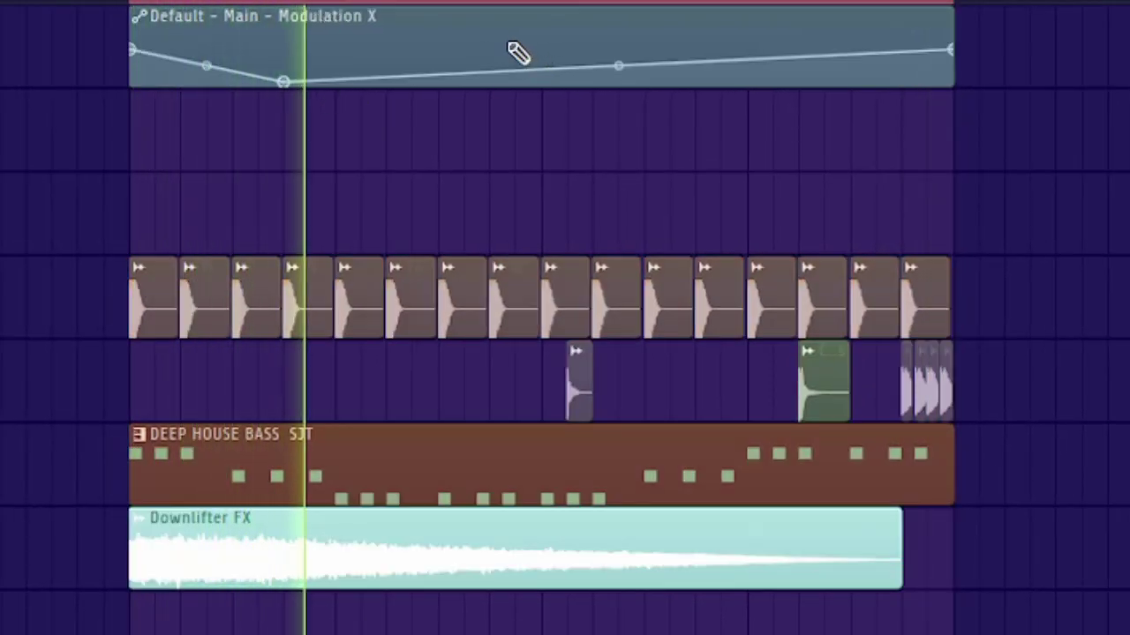
click(514, 41)
click(645, 76)
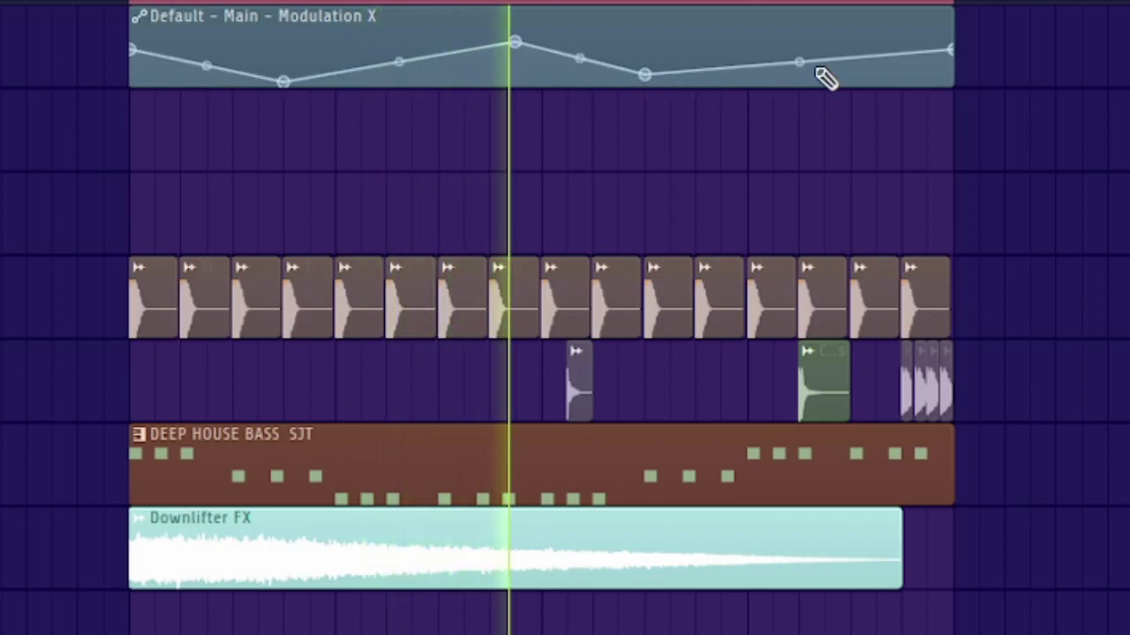
click(877, 32)
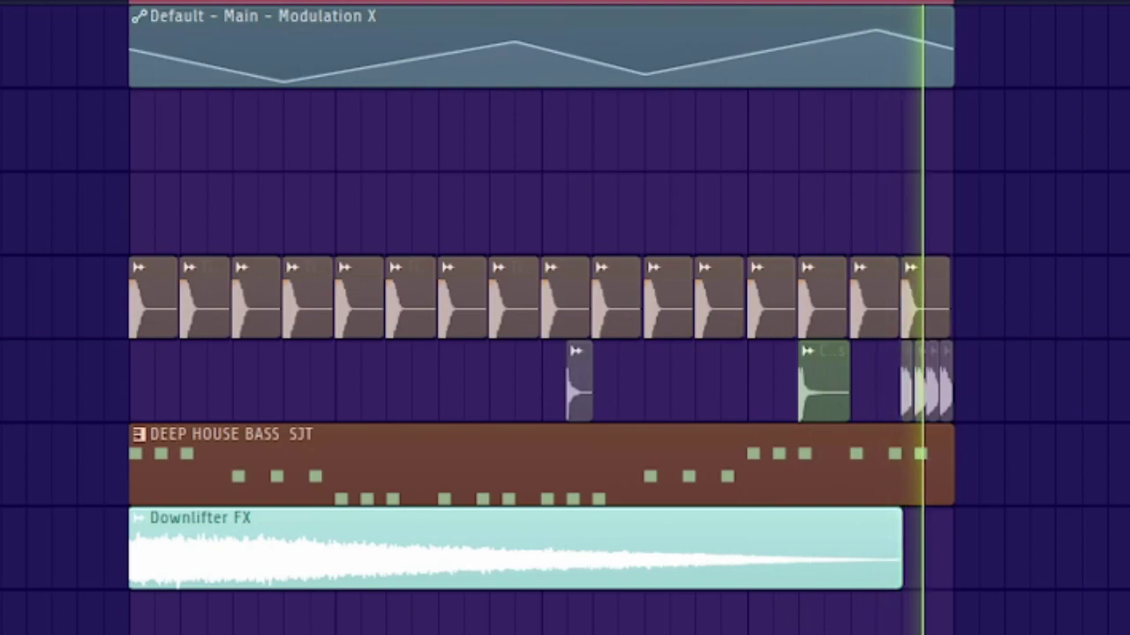